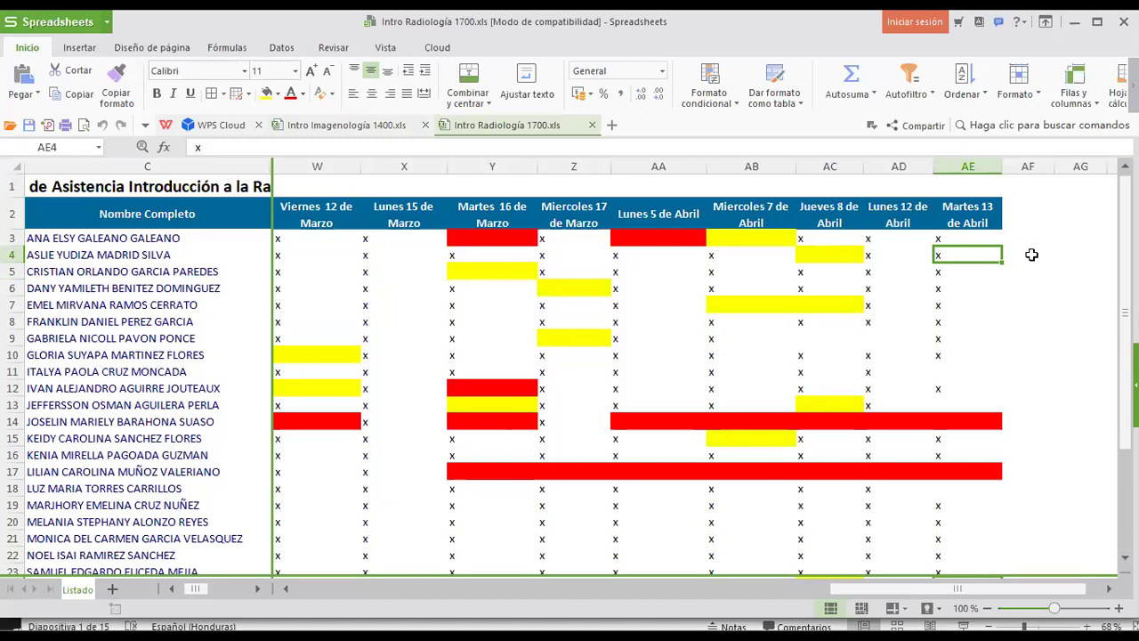
Step: Copy the "Martes 13 de Abril" header from AE2 into AF2 and widen column AF
click(1031, 226)
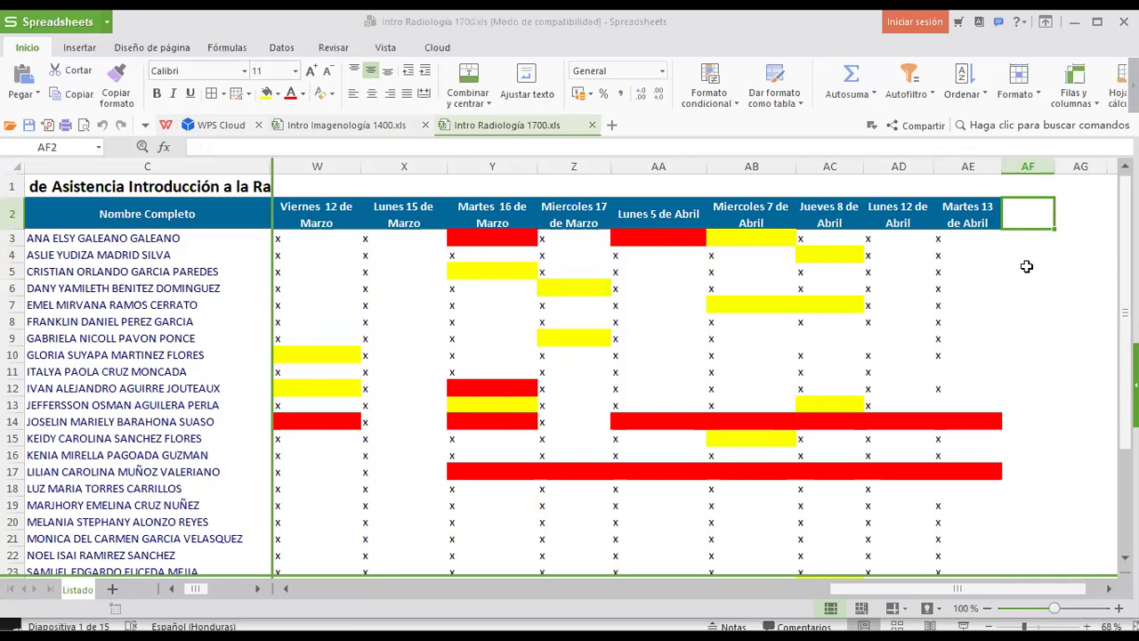
click(993, 226)
key(ctrl+c)
click(1014, 214)
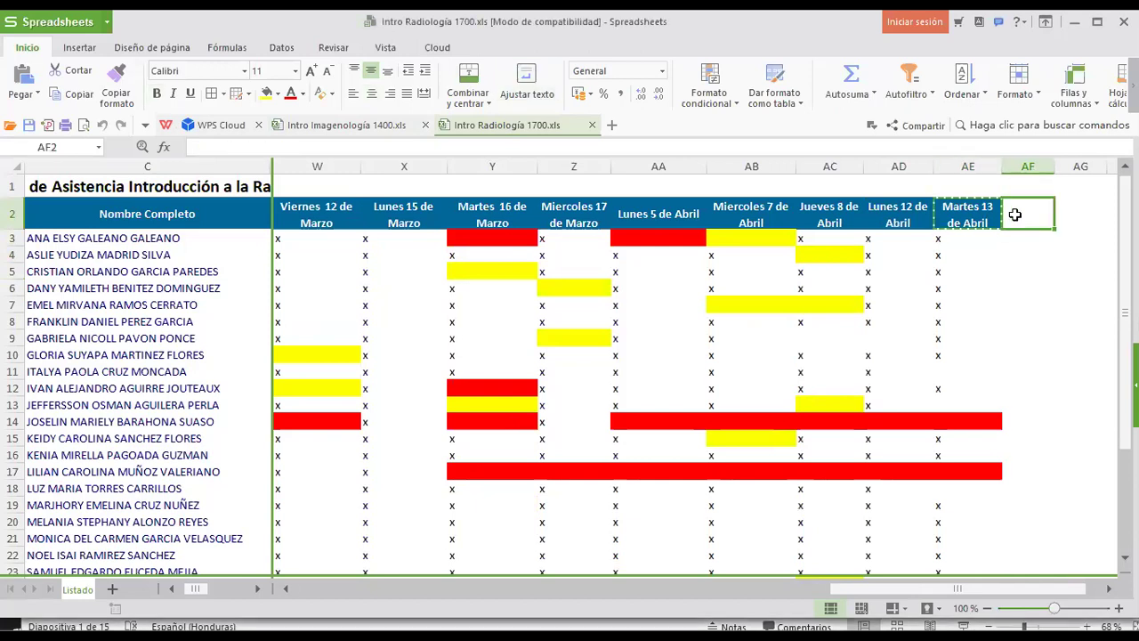
key(ctrl+v)
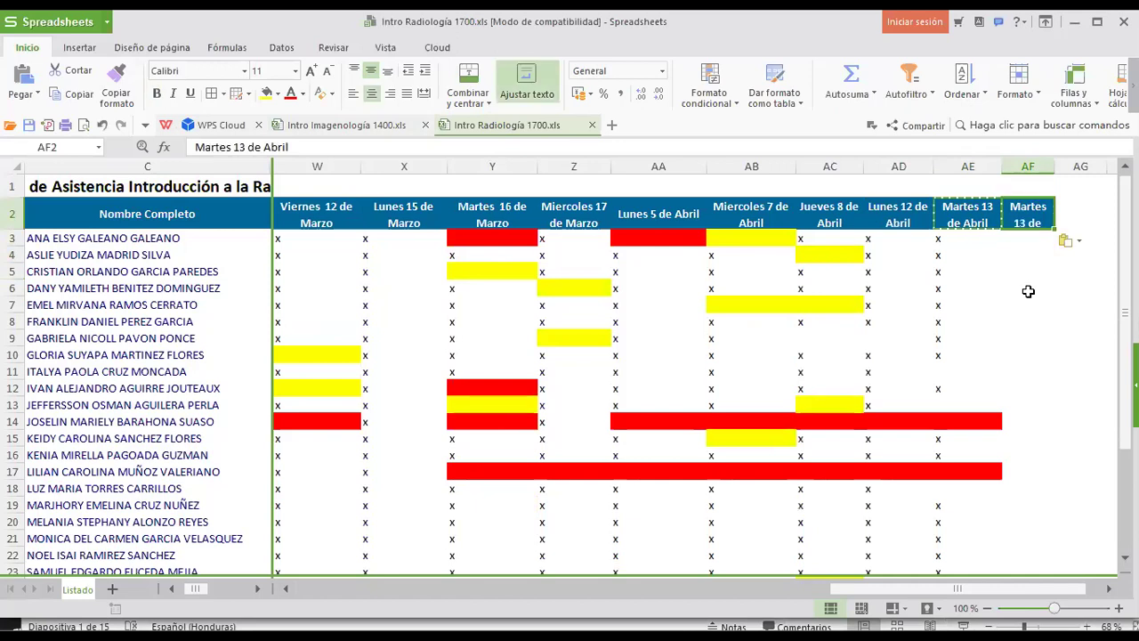
click(1027, 291)
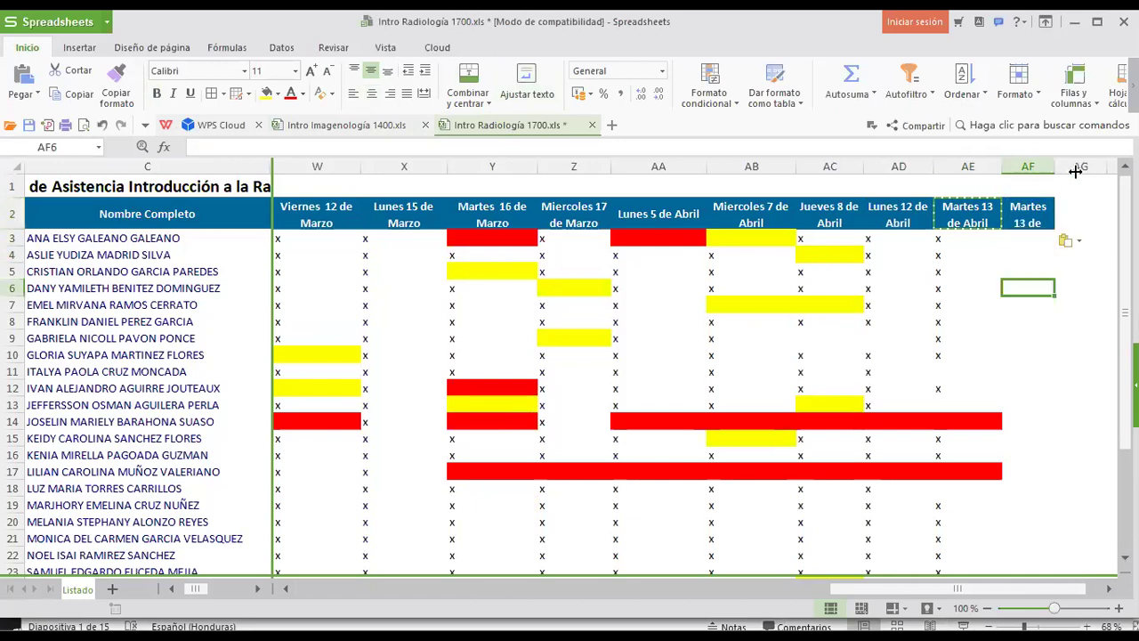
drag(1062, 188, 1074, 189)
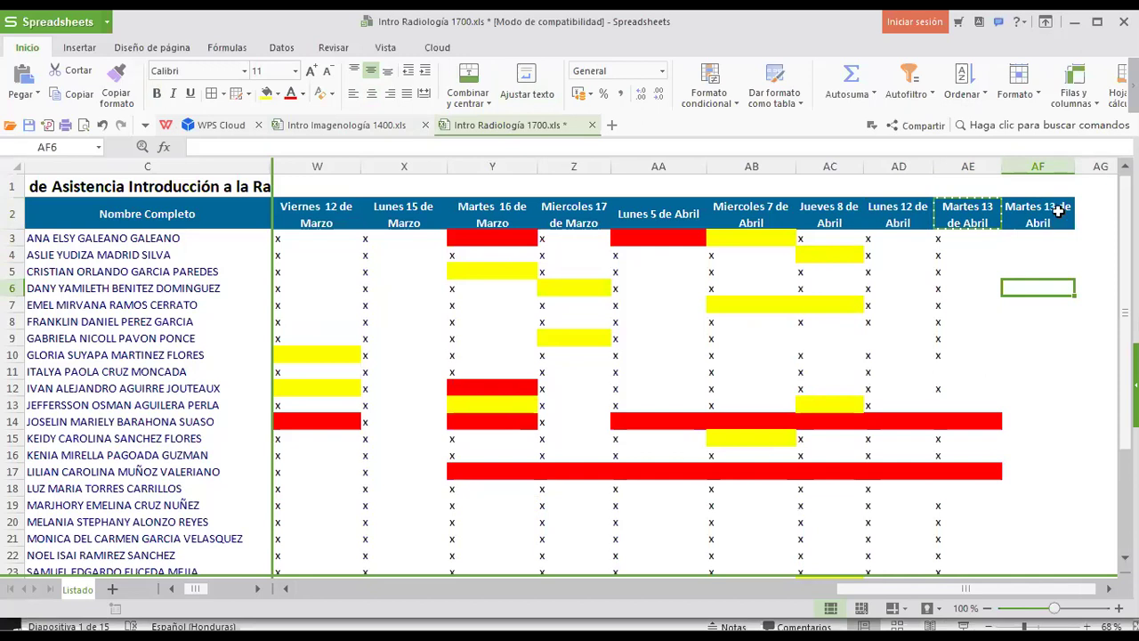
Step: Change the date header in AF2 to "Miercoles 14 de Abril"
click(1059, 210)
double_click(1059, 210)
key(BackSpace)
key(BackSpace)
key(BackSpace)
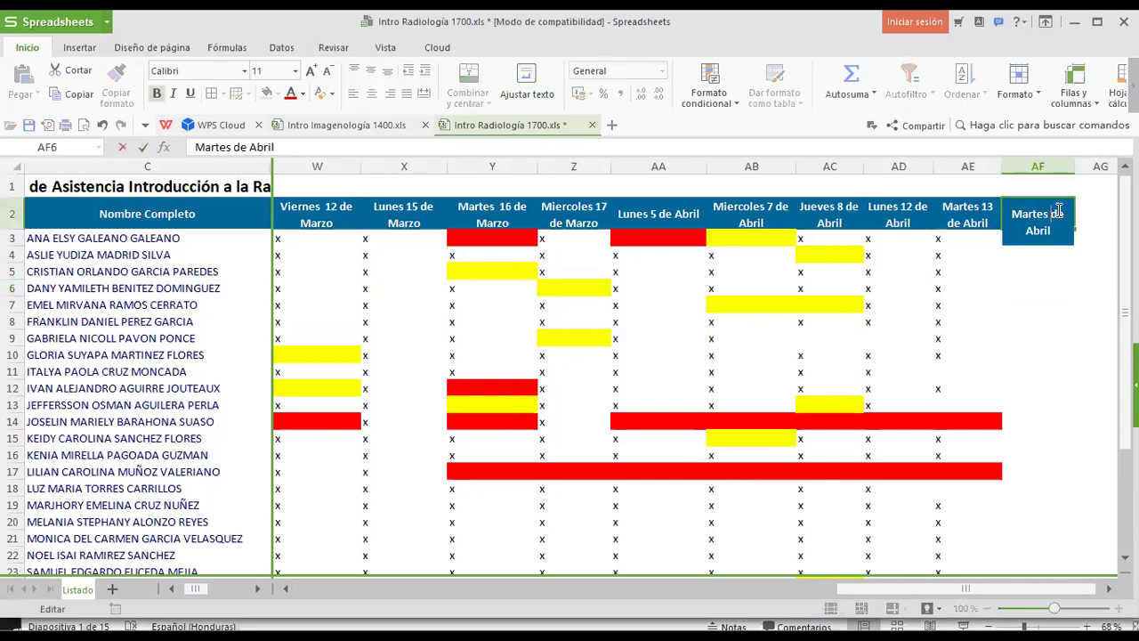
key(BackSpace)
key(BackSpace)
key(BackSpace)
key(BackSpace)
key(BackSpace)
key(BackSpace)
text(i)
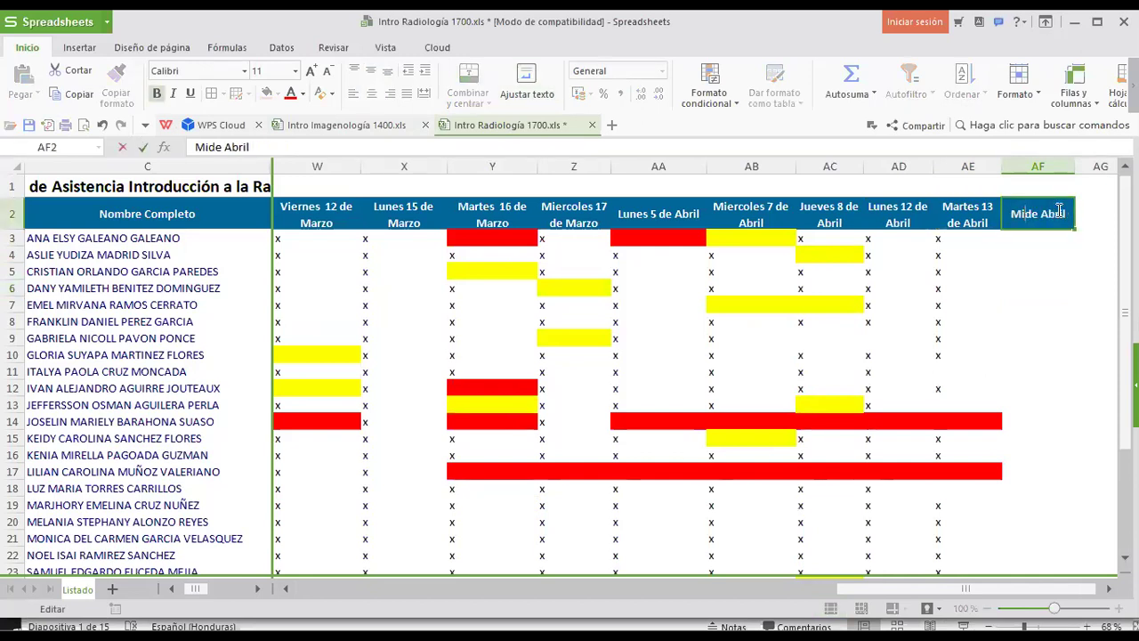
text(ercol)
key(BackSpace)
key(BackSpace)
key(BackSpace)
key(BackSpace)
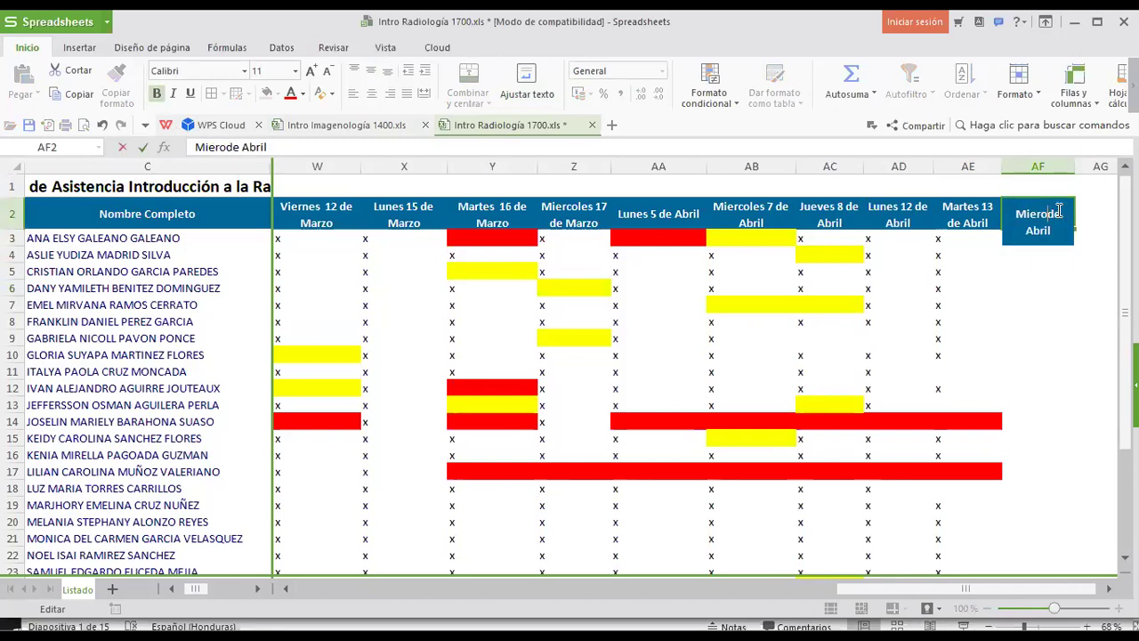
text(rcoles )
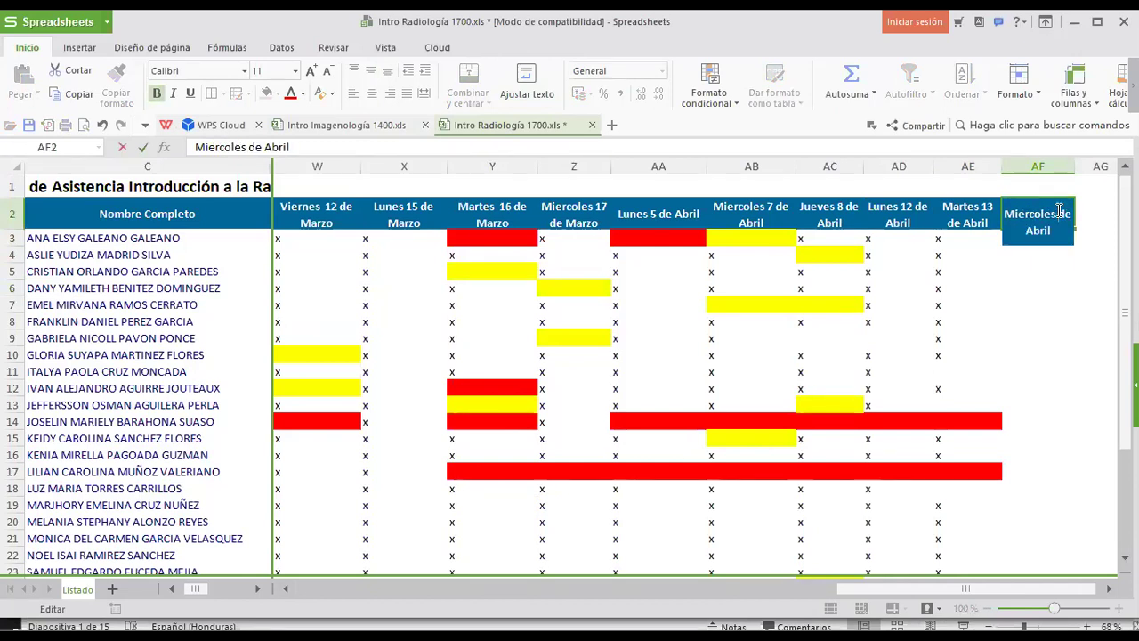
text(14)
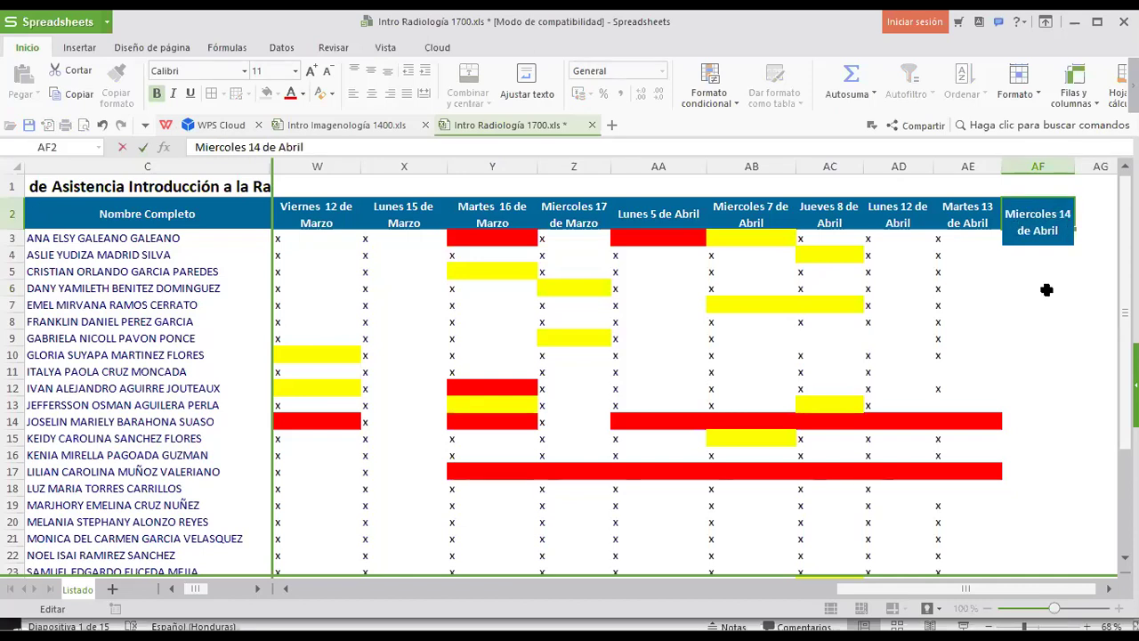
key(Return)
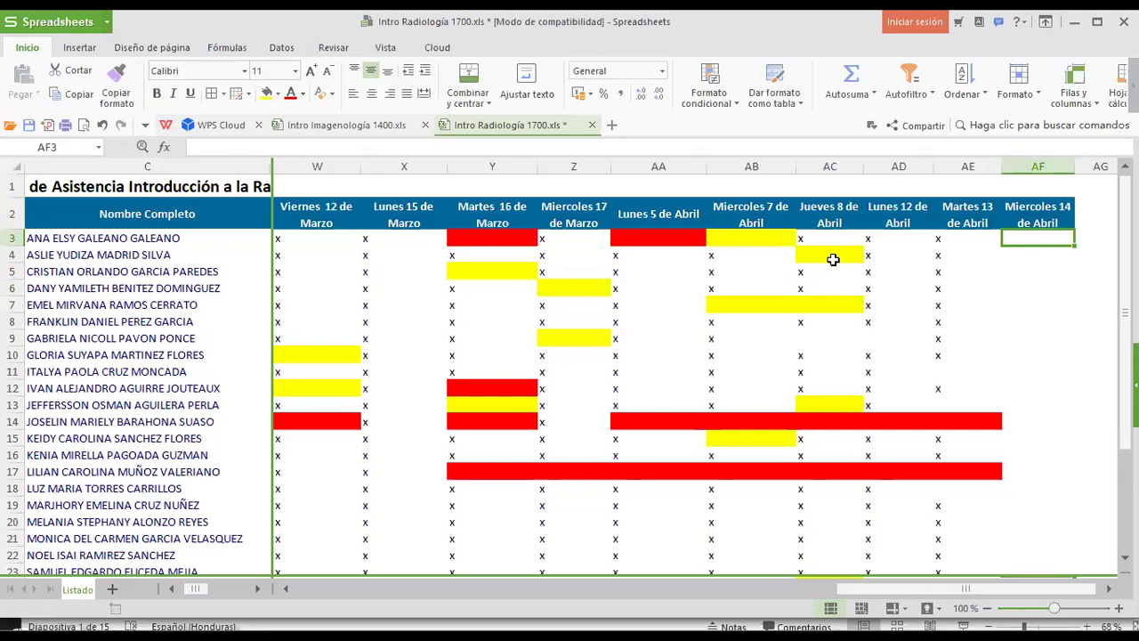
Step: Copy the yellow-filled cell AC4 into AF3 to mark the first student for Miercoles 14 de Abril
click(833, 259)
key(ctrl+c)
click(1044, 236)
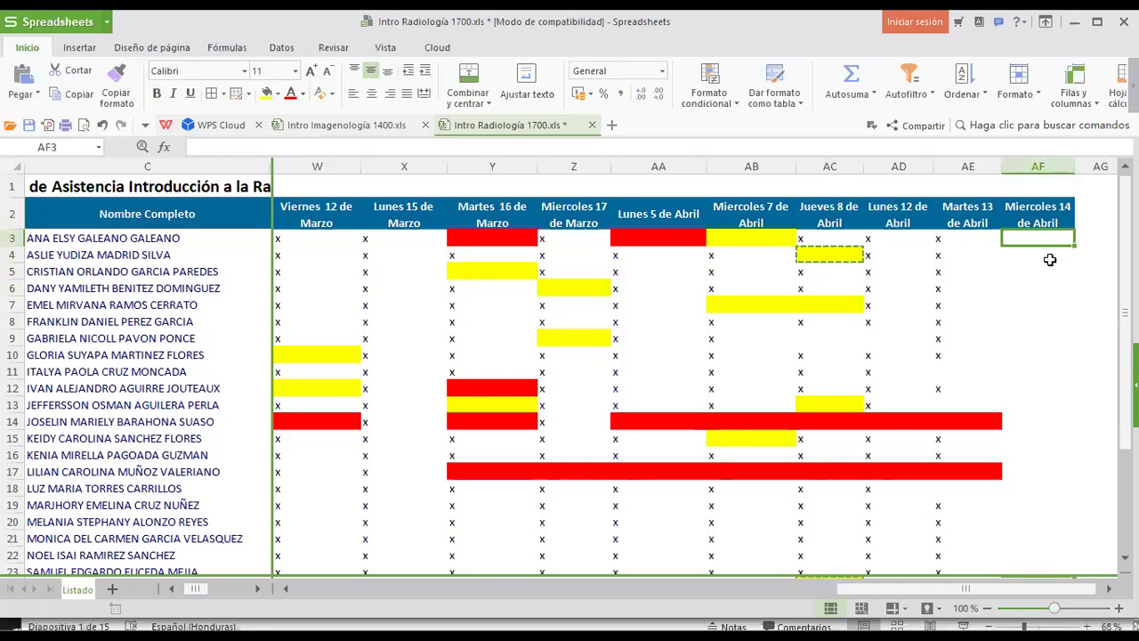
key(ctrl+v)
Step: Enter the attendance mark "x" in cells AF4 through AF8
click(1050, 259)
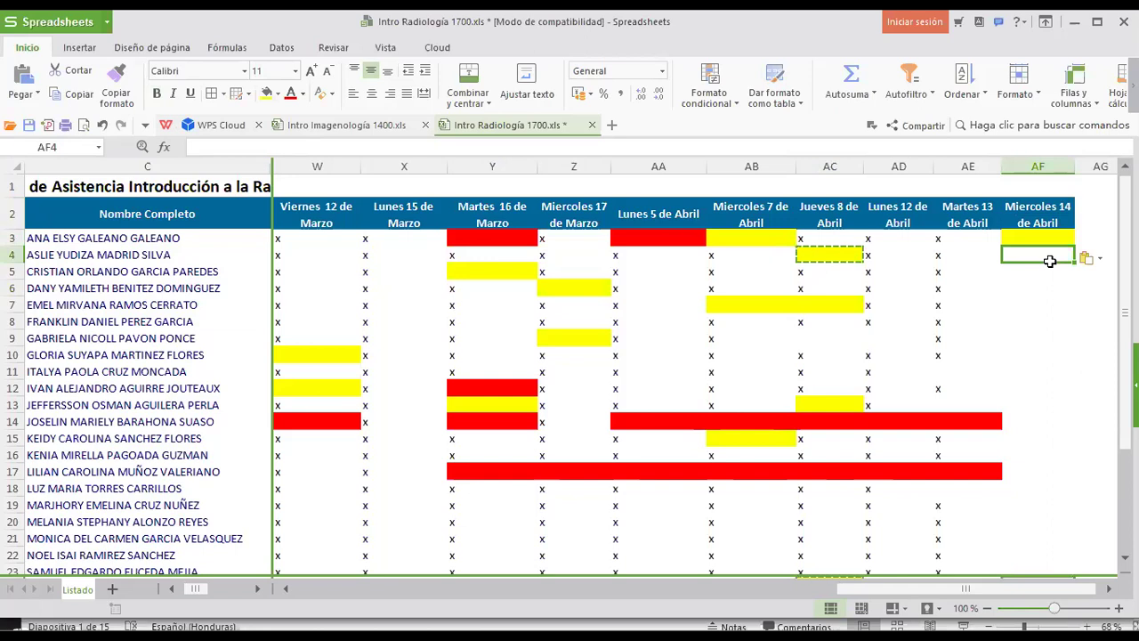
text(x)
key(Return)
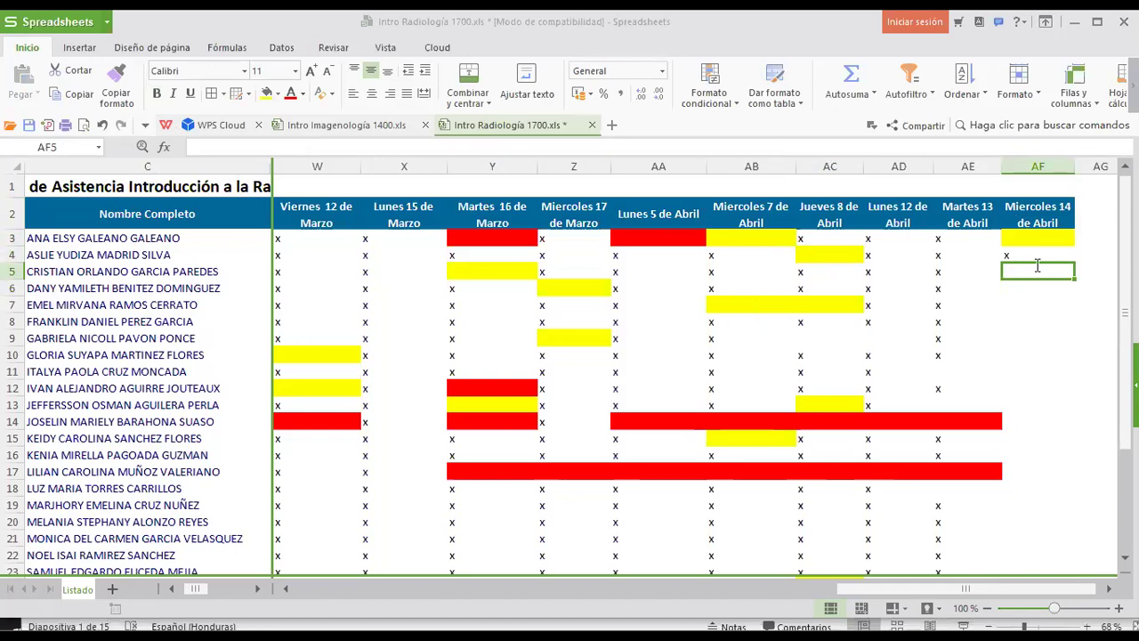
text(x)
key(Return)
text(x)
key(Return)
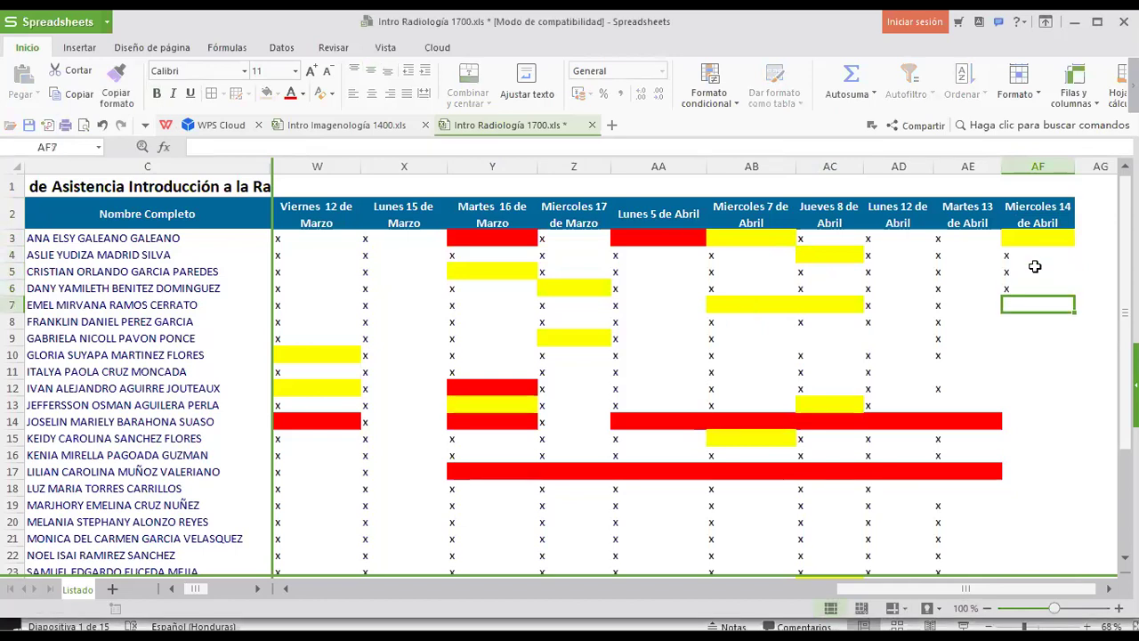
text(x)
key(Return)
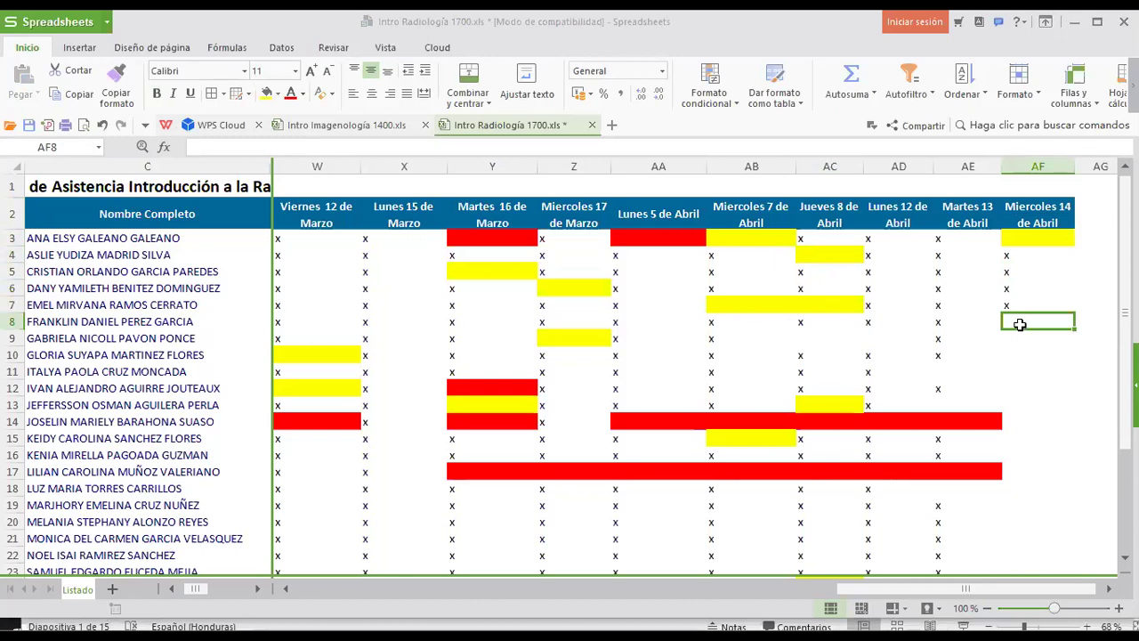
text(x)
key(Return)
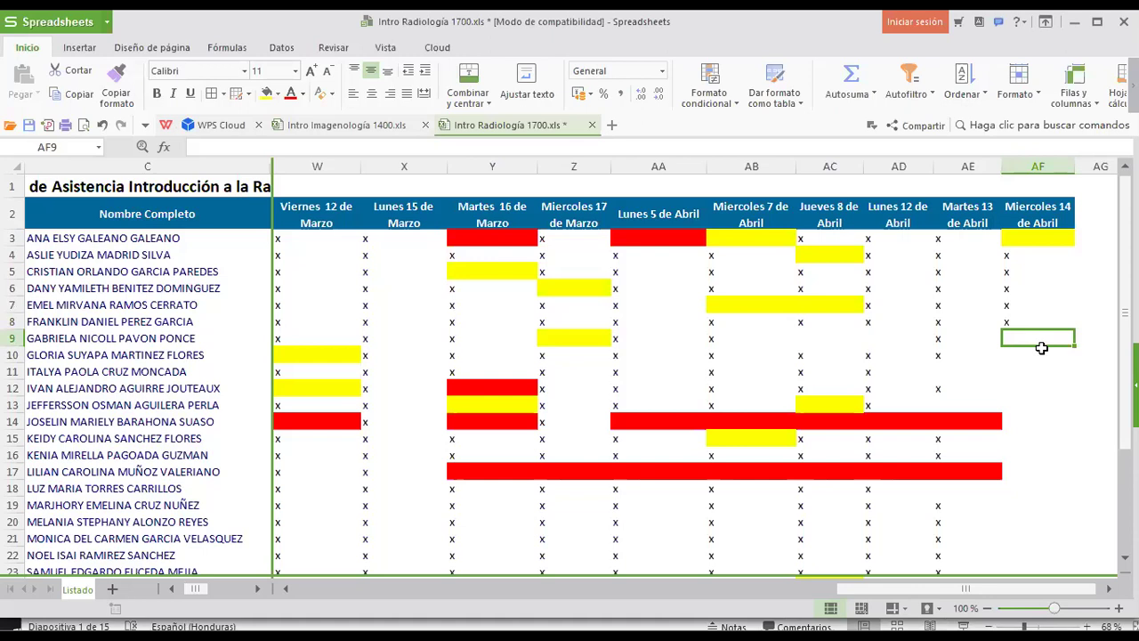
Step: Leave AF9 blank and enter the attendance mark "x" in cells AF10 through AF13
key(Left)
key(Left)
key(Left)
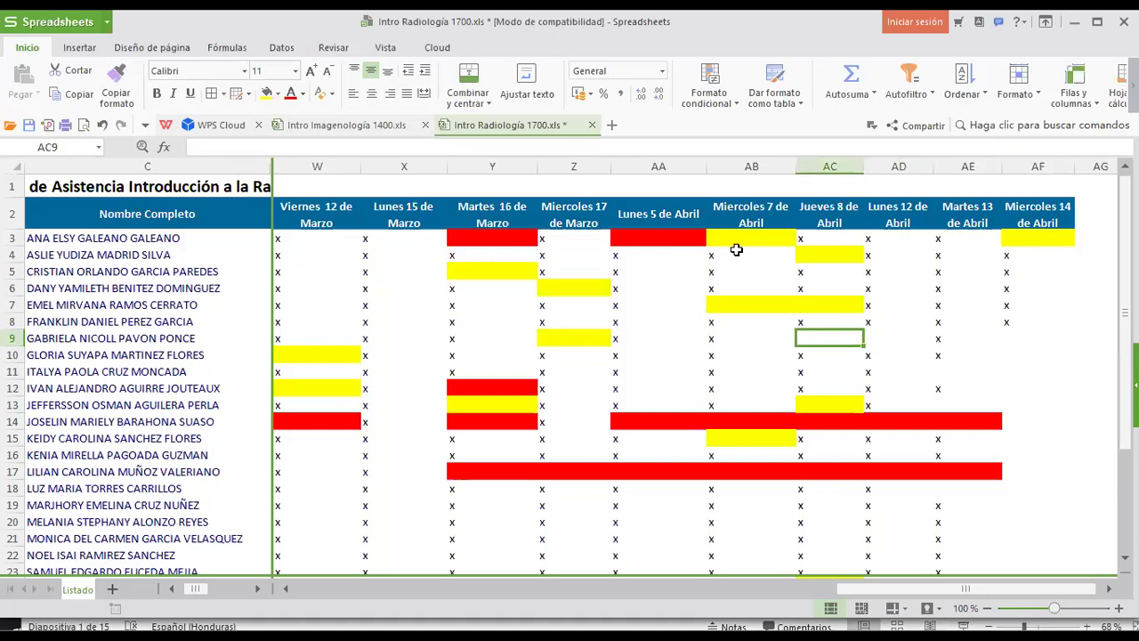
click(1040, 339)
key(Down)
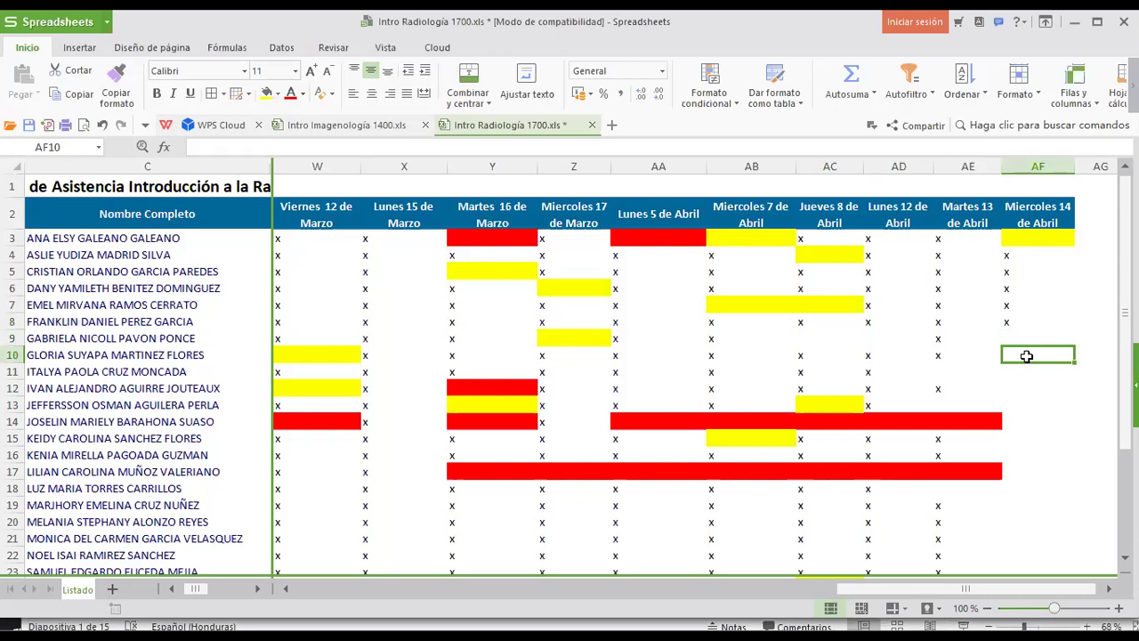
text(x)
key(Return)
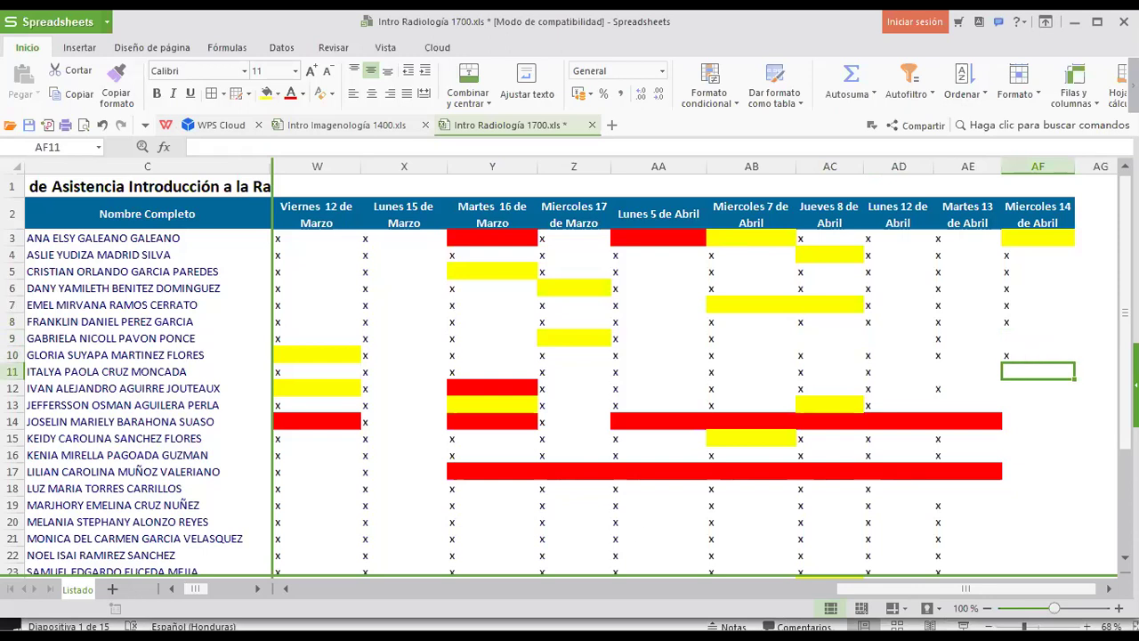
text(x)
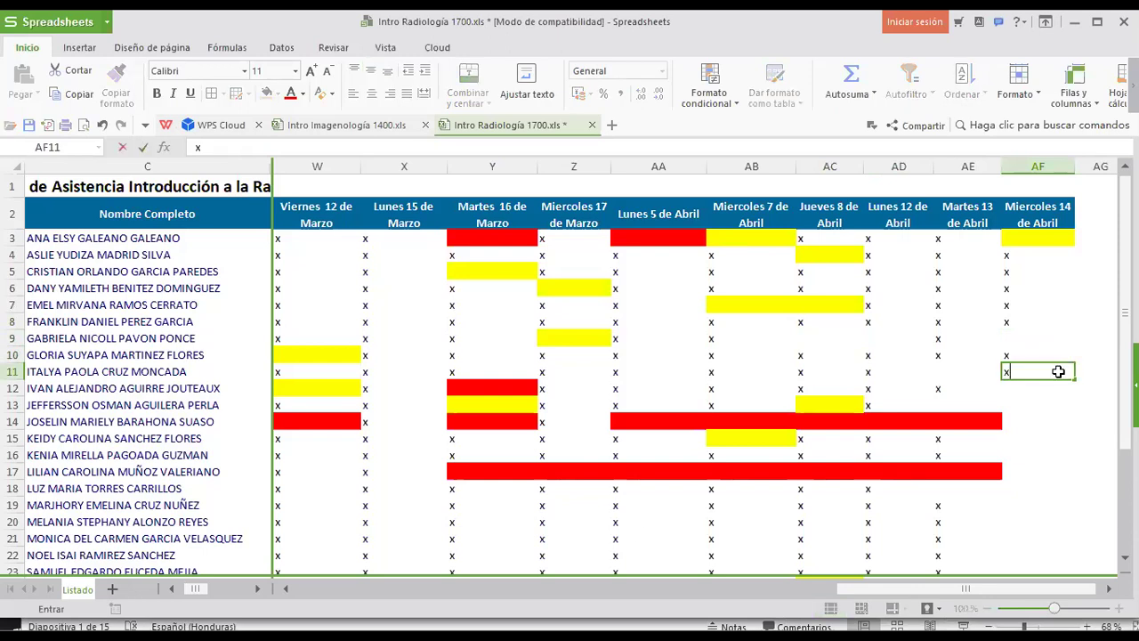
key(Return)
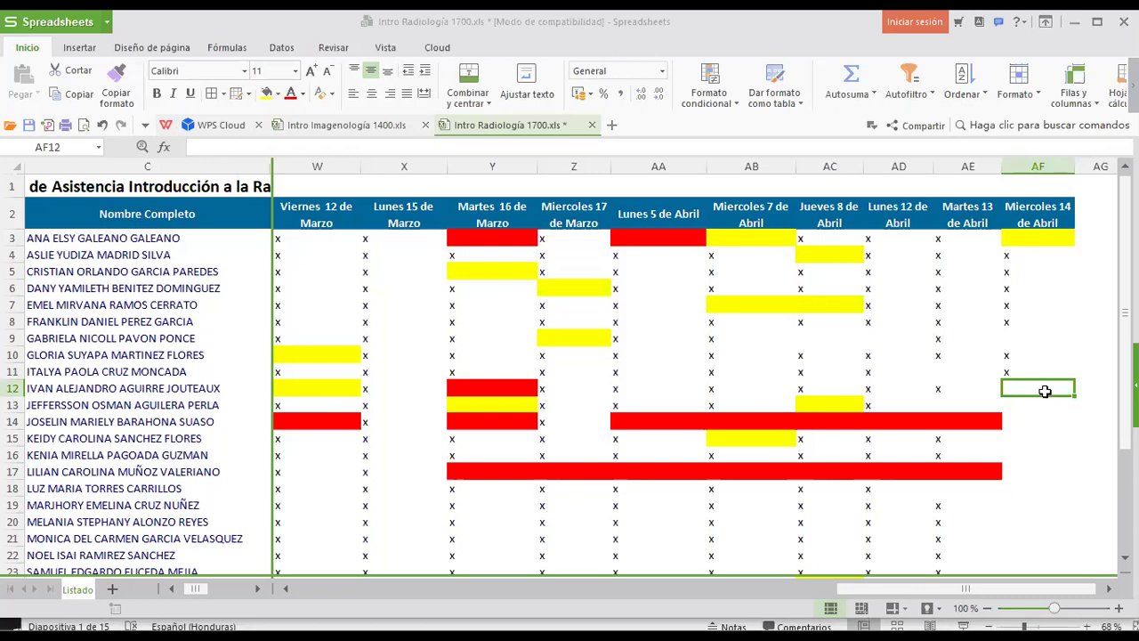
text(x)
key(Return)
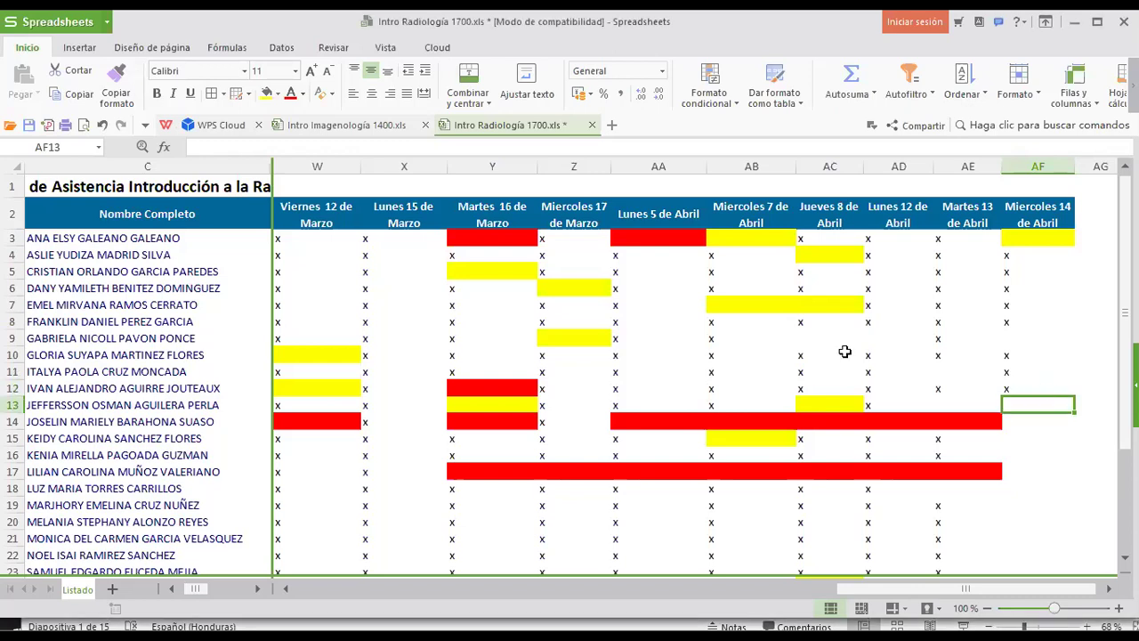
text(x)
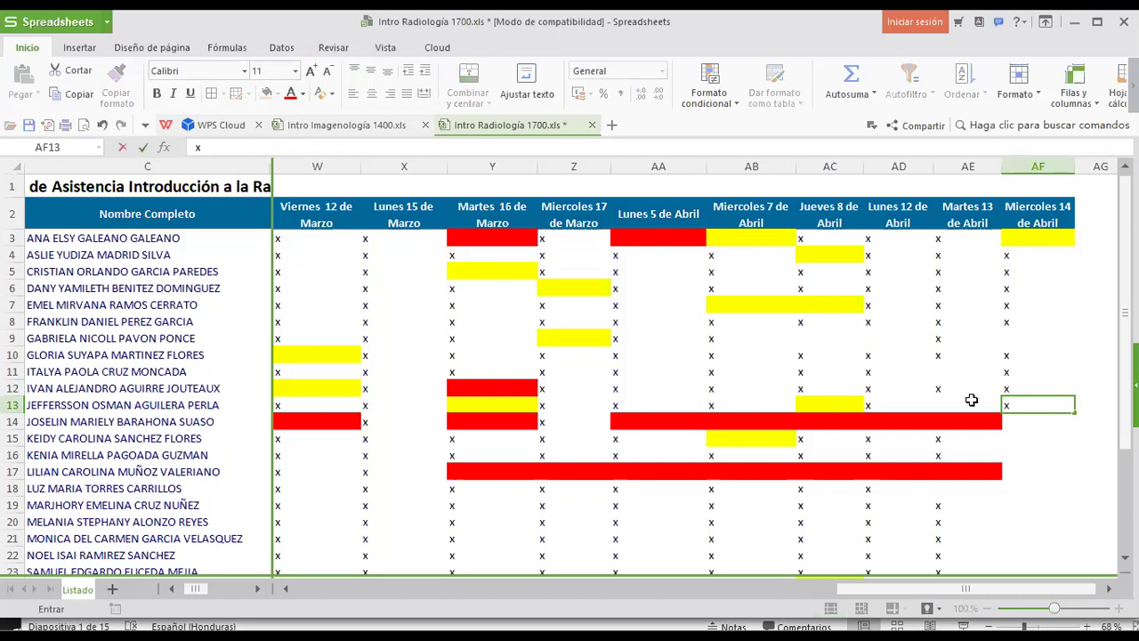
key(Return)
Step: Copy the red-filled cell AE14 into AF14 and AF17 to mark those two students
key(Left)
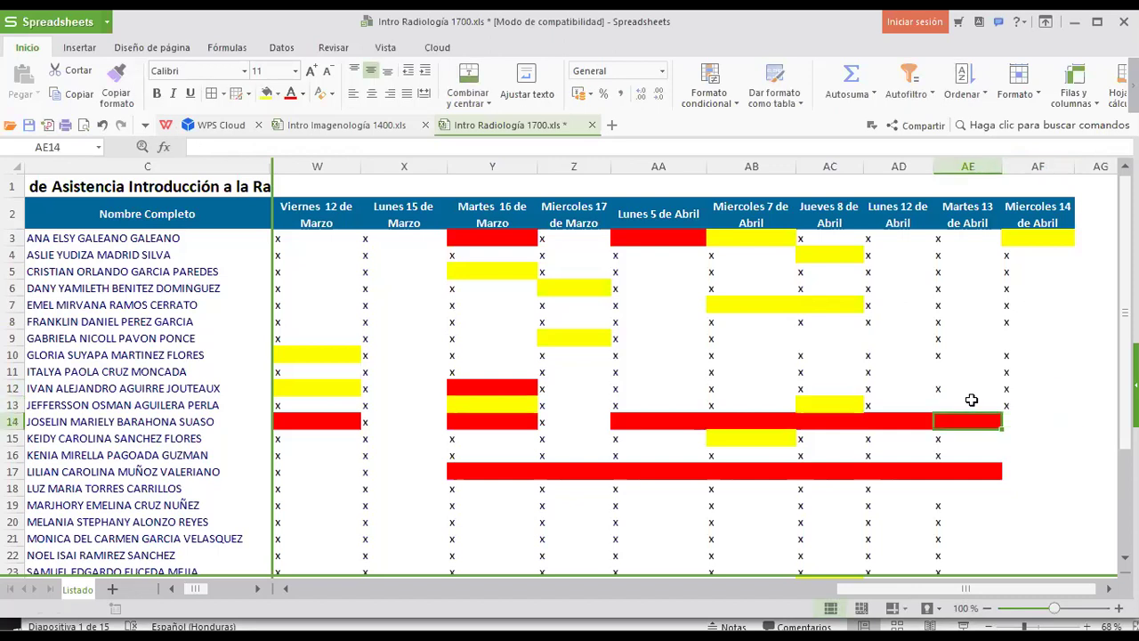
key(ctrl+c)
key(Right)
key(ctrl+v)
key(Return)
key(Down)
key(Down)
key(ctrl+v)
key(Up)
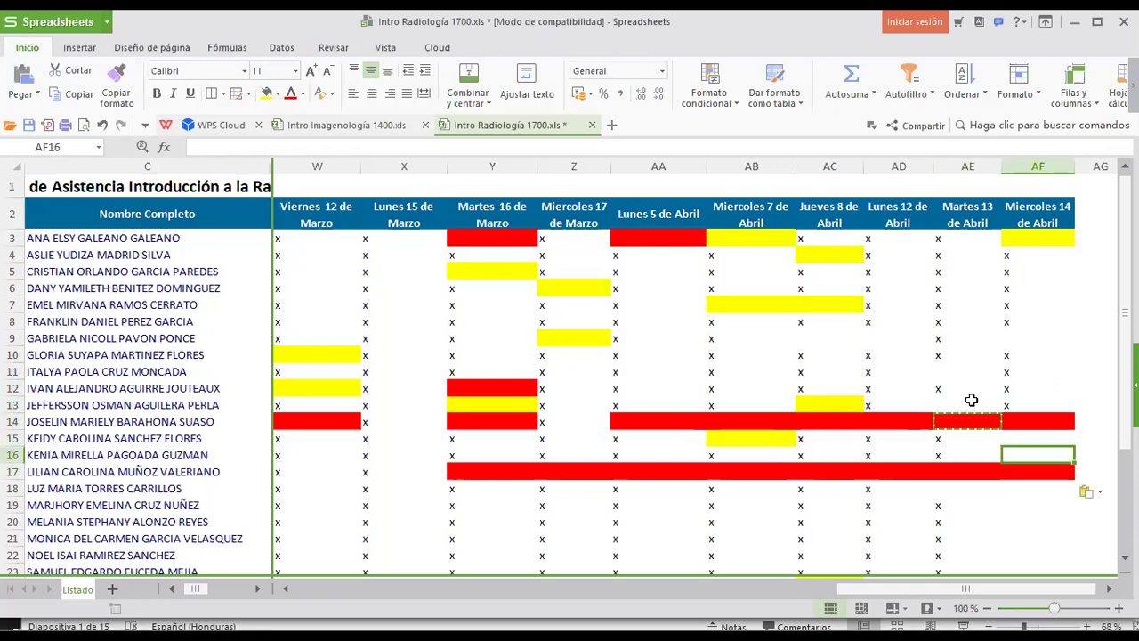
click(1036, 442)
key(Down)
key(Up)
key(Down)
key(F2)
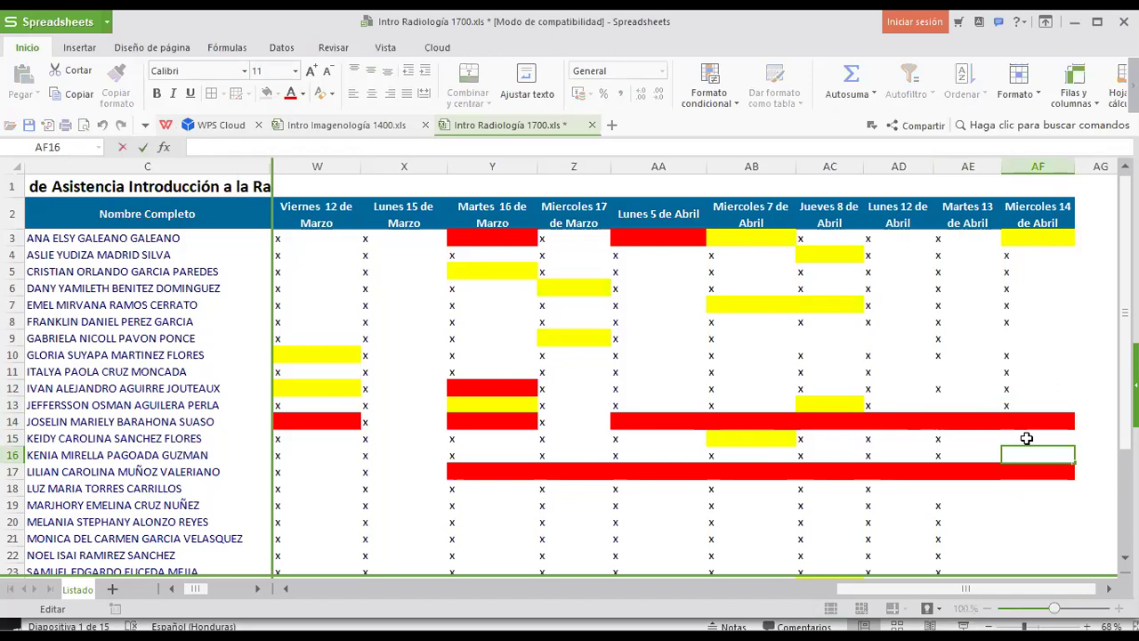
Step: Enter the attendance mark "x" in cells AF15 and AF16
click(1026, 438)
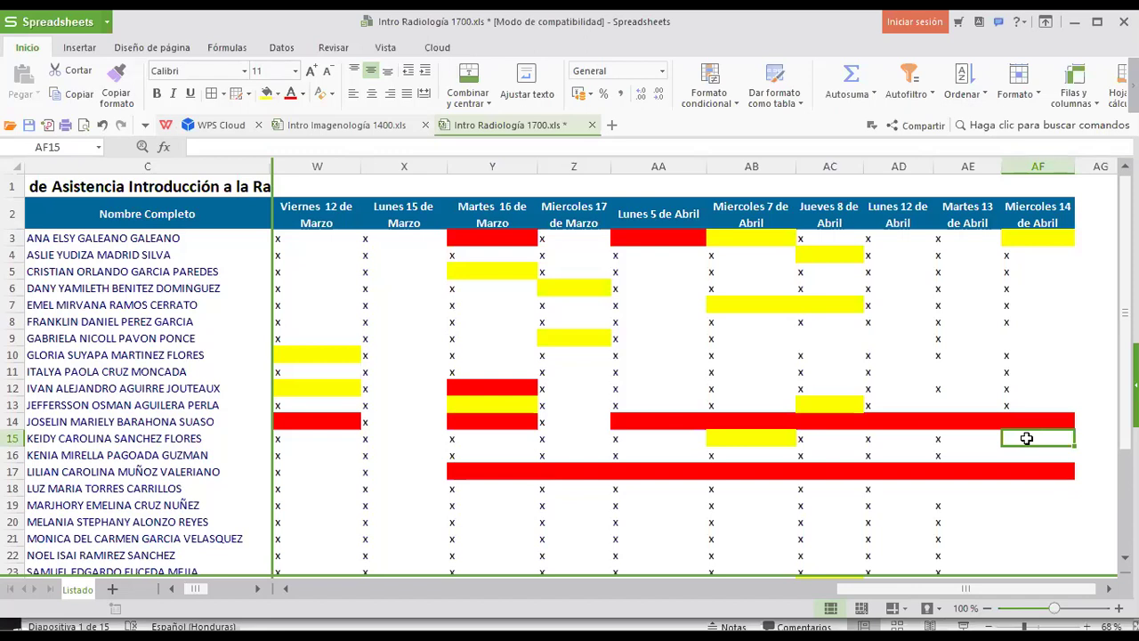
double_click(1026, 437)
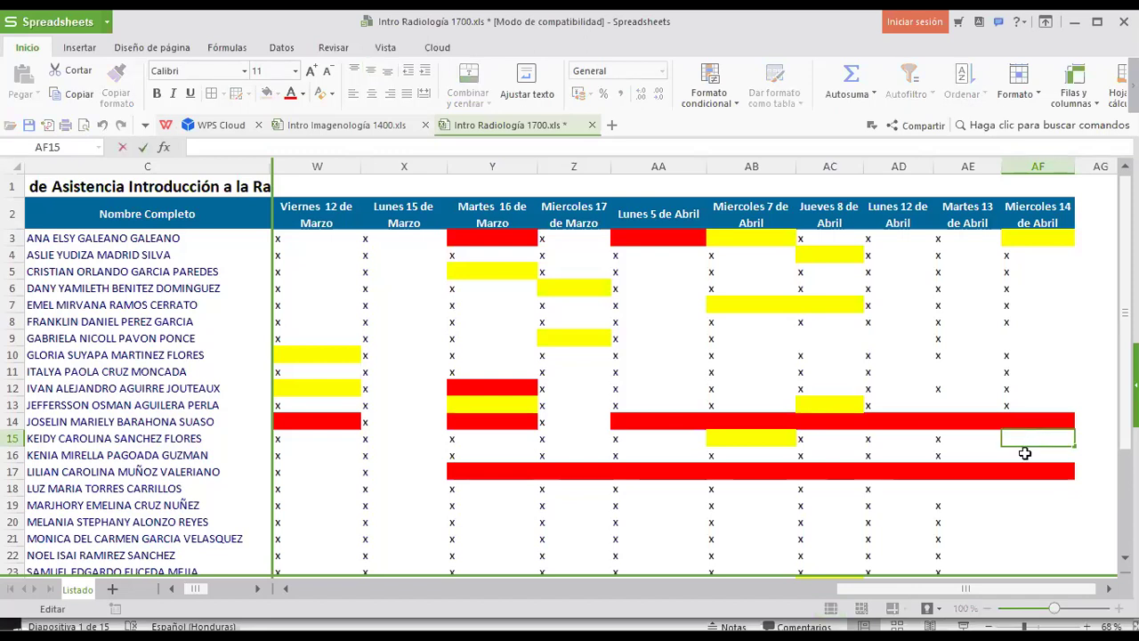
key(Escape)
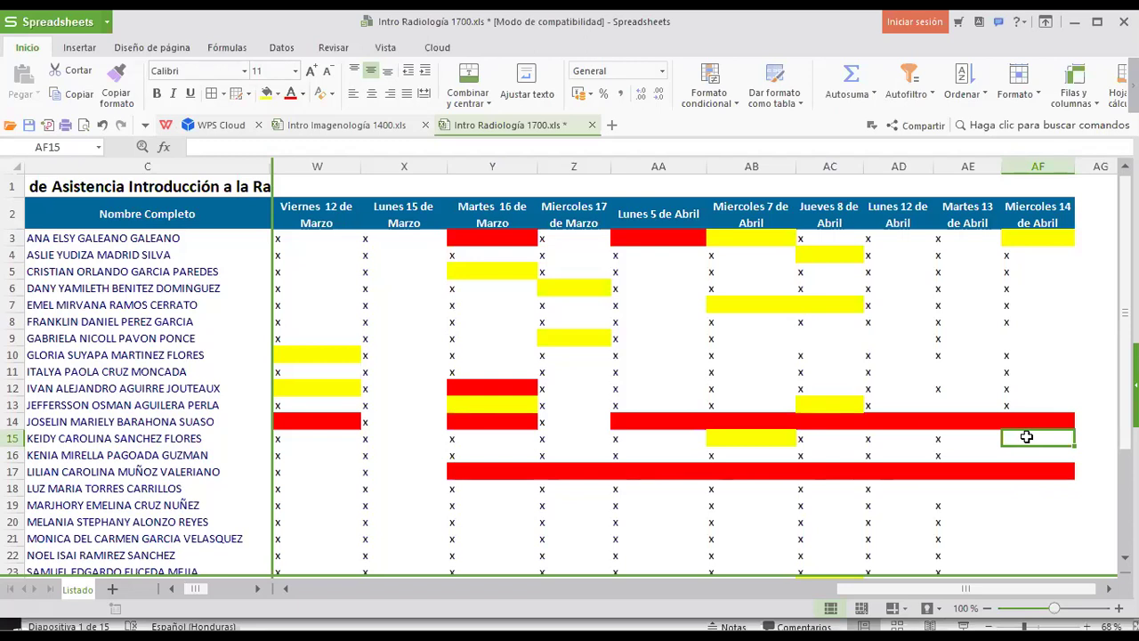
text(x)
key(Return)
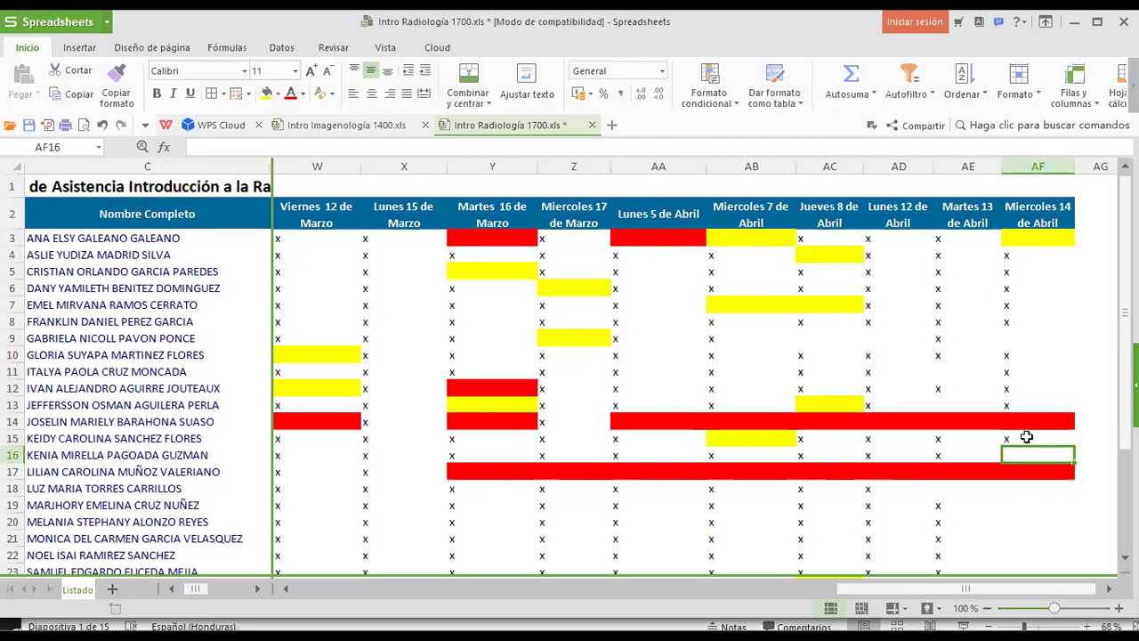
text(x)
key(Return)
key(Return)
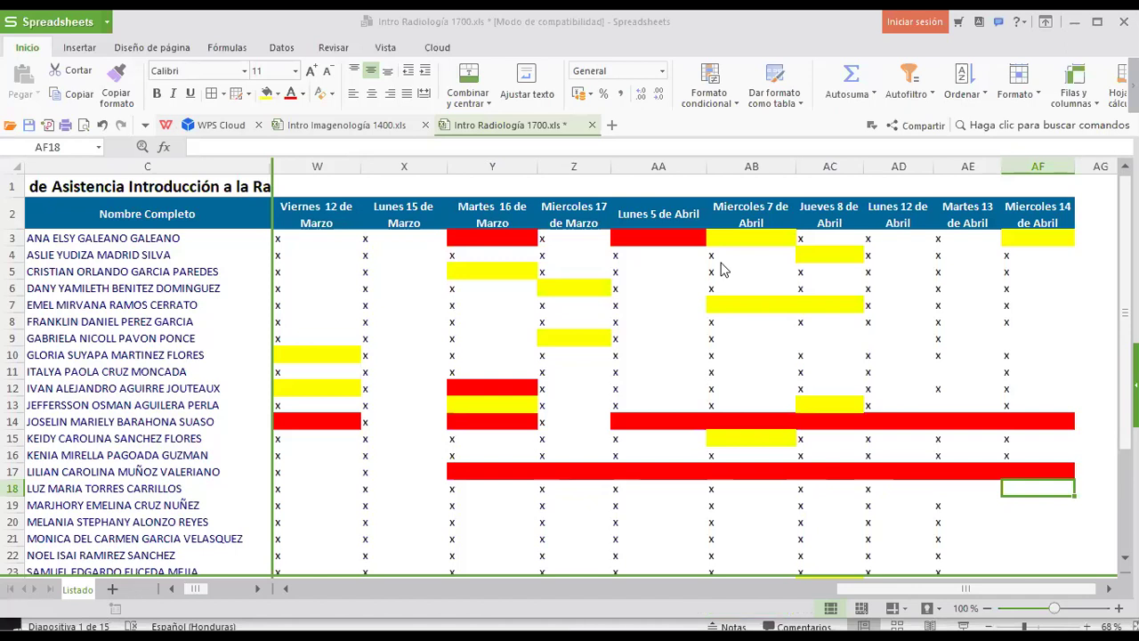
Step: Copy the red-filled cell AF17 into AF18 and AE18 to mark the row 18 student on both dates
click(1011, 472)
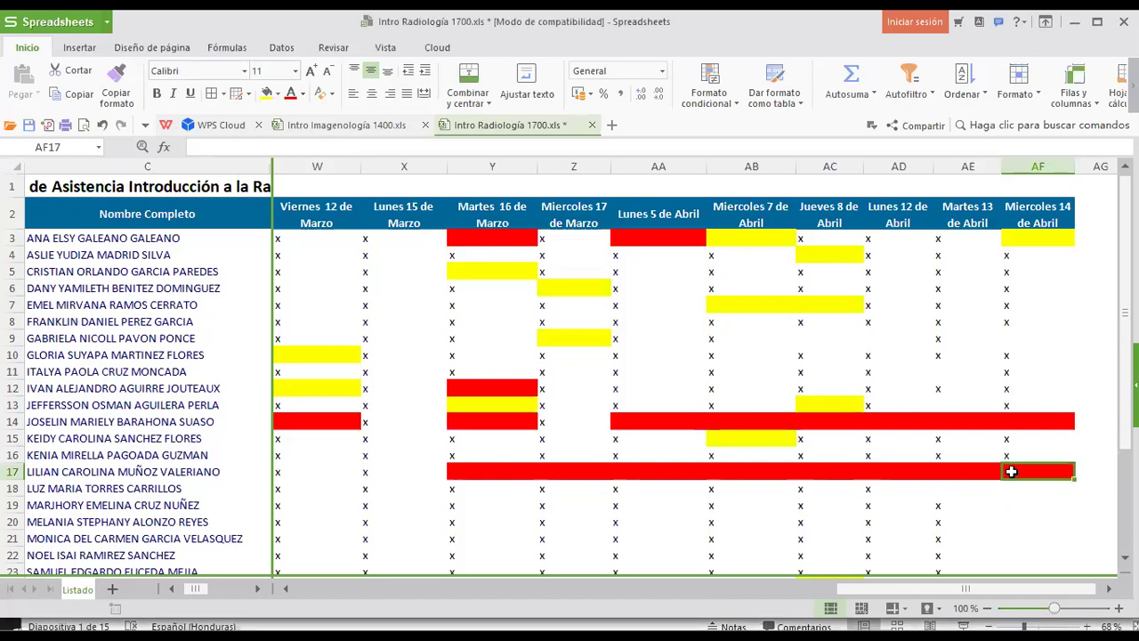
key(ctrl+c)
key(Down)
key(ctrl+v)
key(Left)
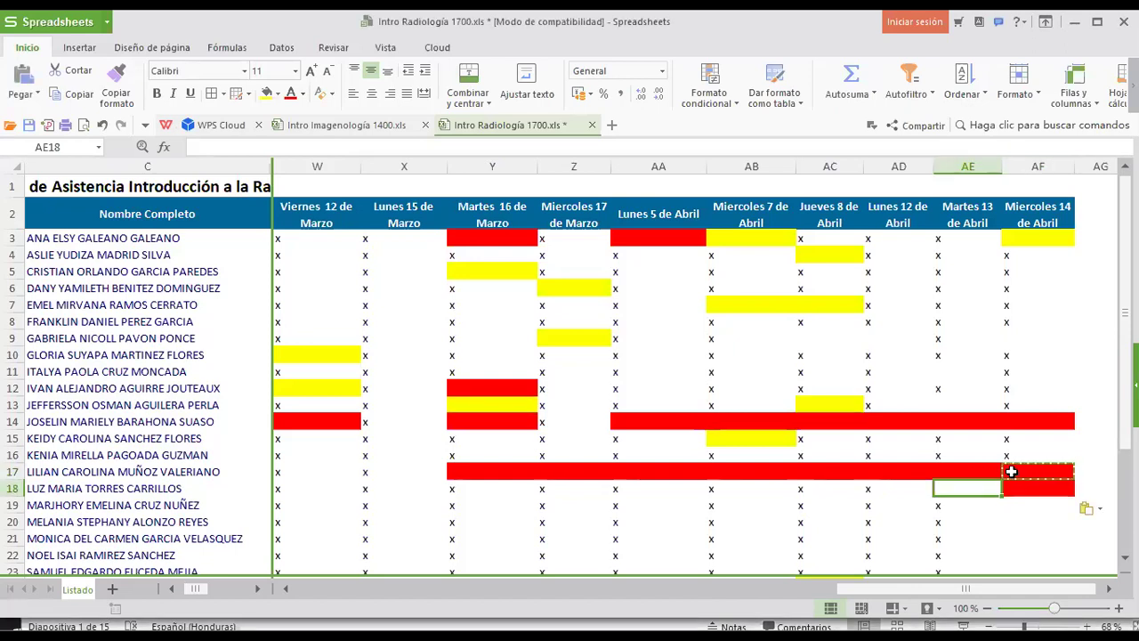
key(ctrl+v)
key(Right)
key(Down)
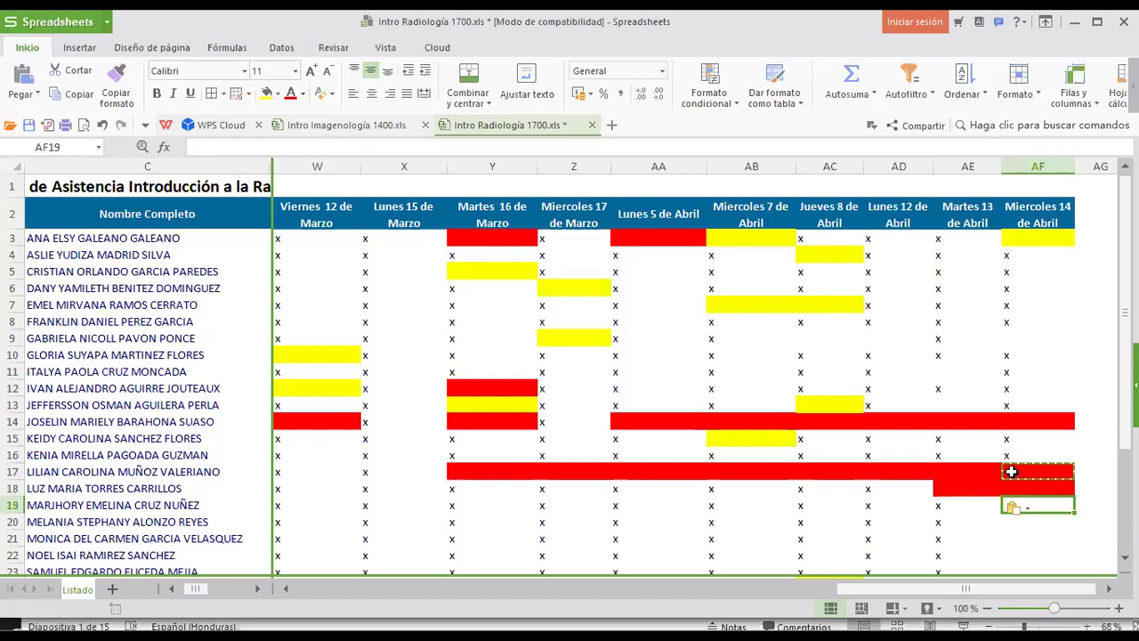
Step: Enter the attendance mark "x" in cells AF19 through AF22
key(Down)
key(Down)
key(Down)
key(F2)
click(1048, 508)
text(x)
key(Return)
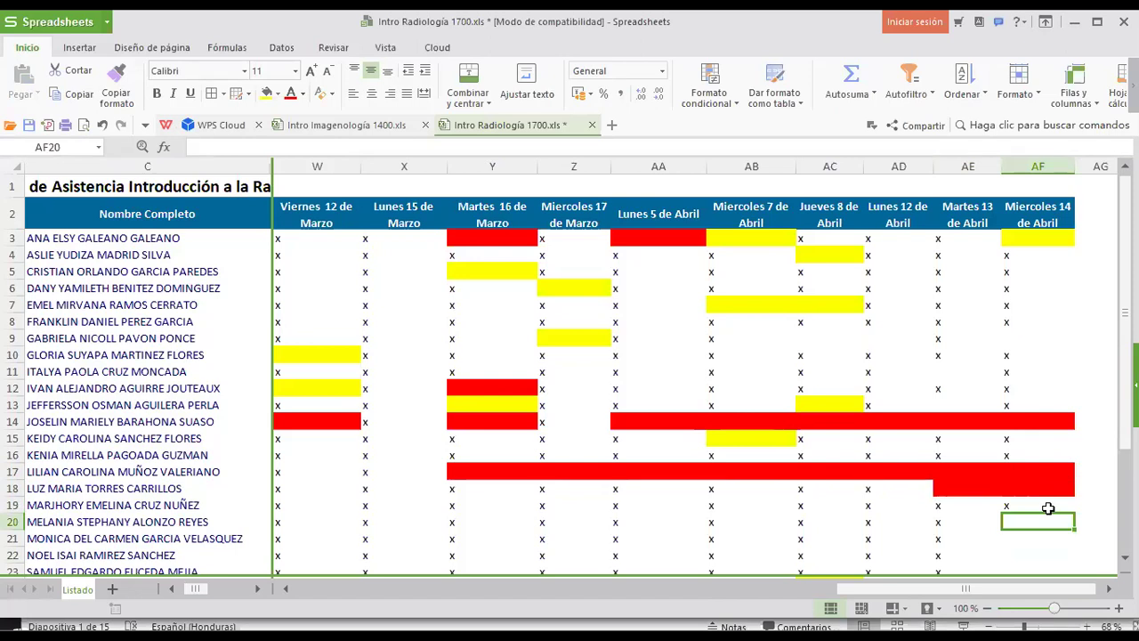
text(x)
key(Return)
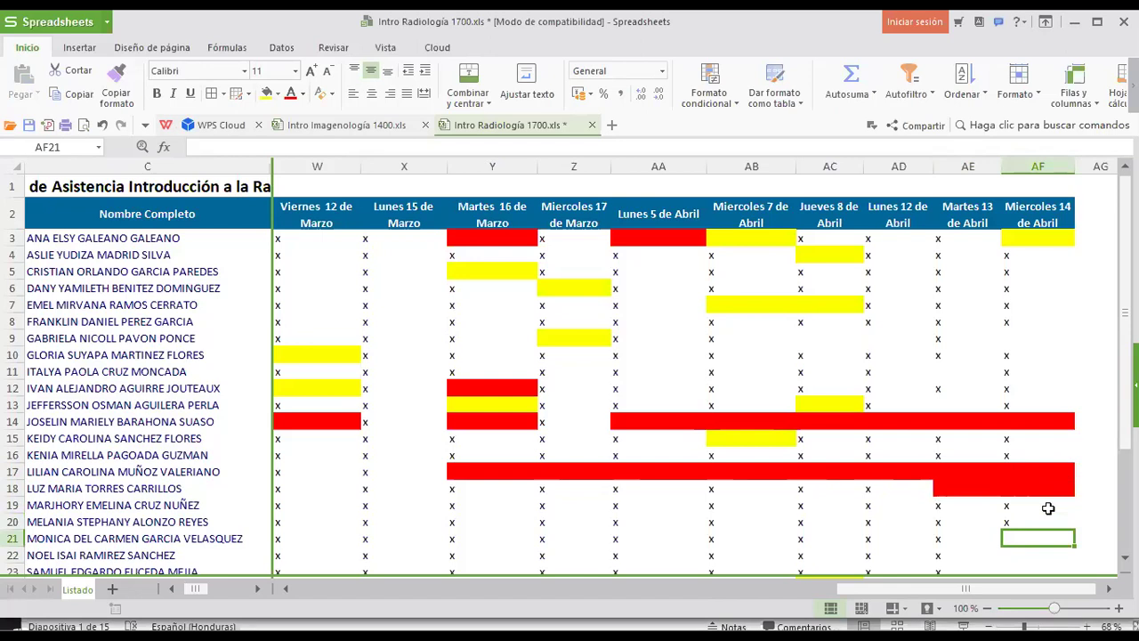
text(x)
key(Return)
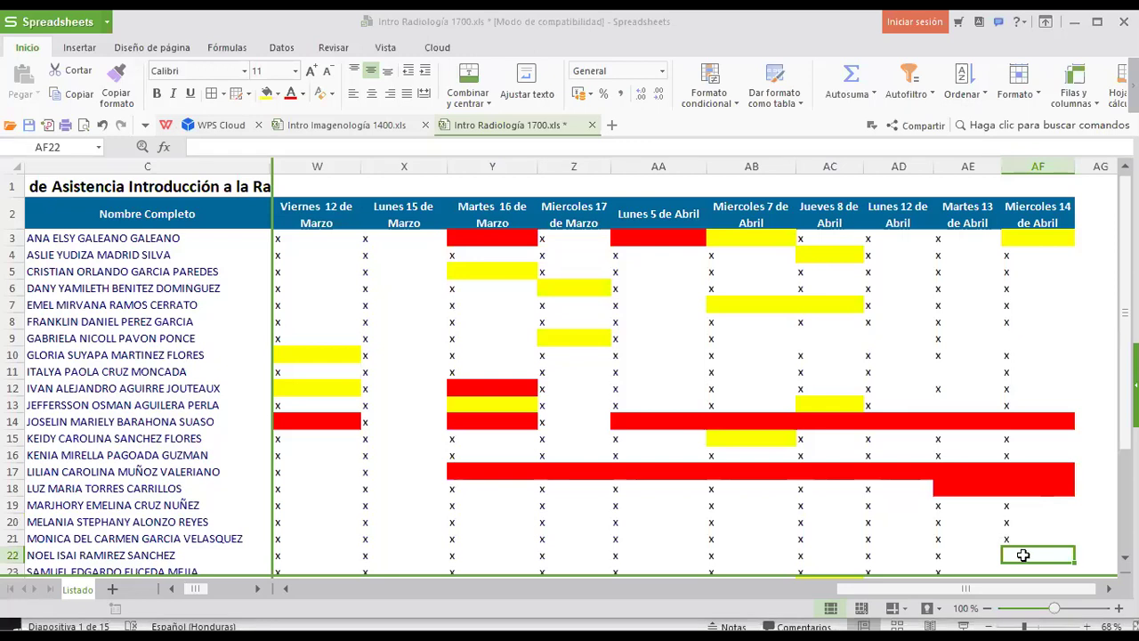
text(x)
key(Return)
Step: Enter the attendance mark "x" in cells AF23 and AF24, and clear the mark from AF24 again
key(Return)
key(Return)
key(Return)
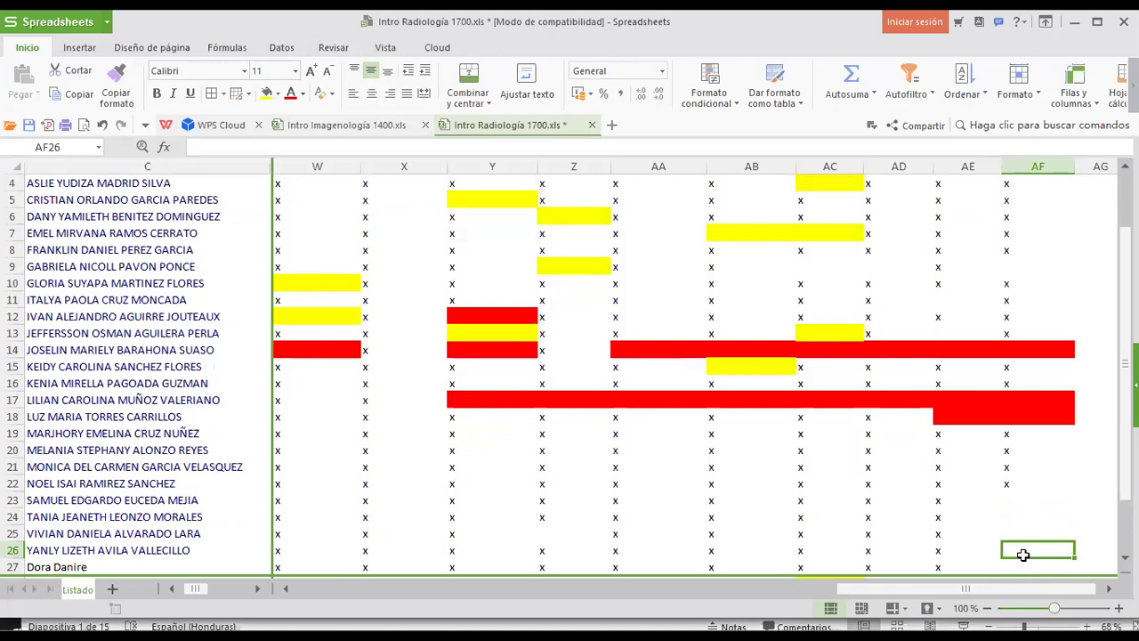
scroll(1023, 554, down, 1)
key(Up)
key(Up)
key(Up)
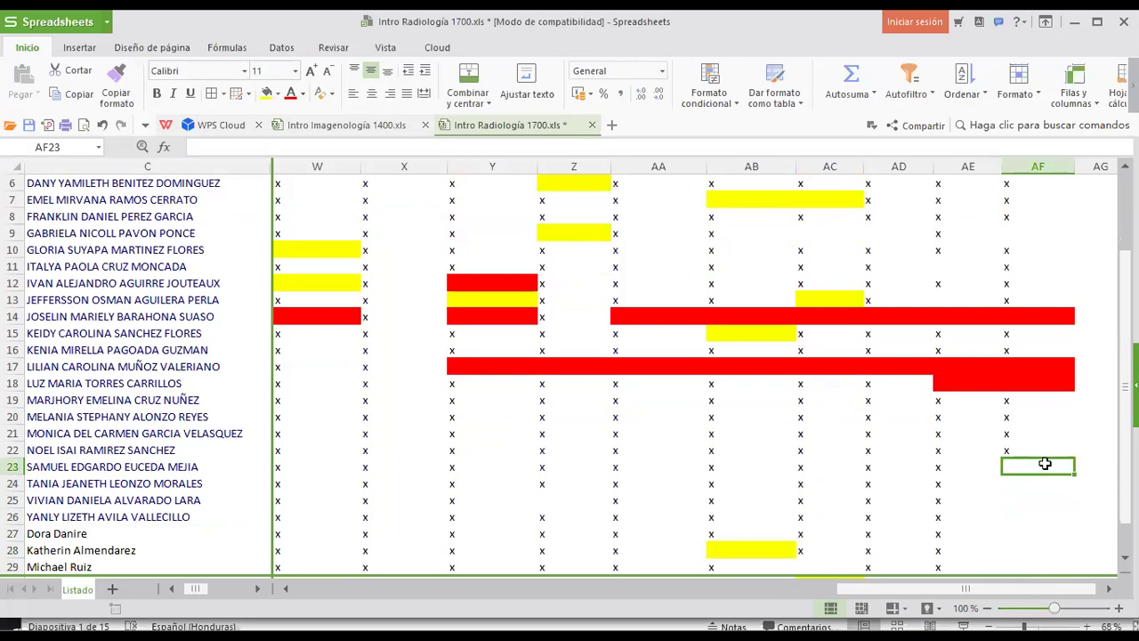
text(x)
key(Return)
text(x)
key(Return)
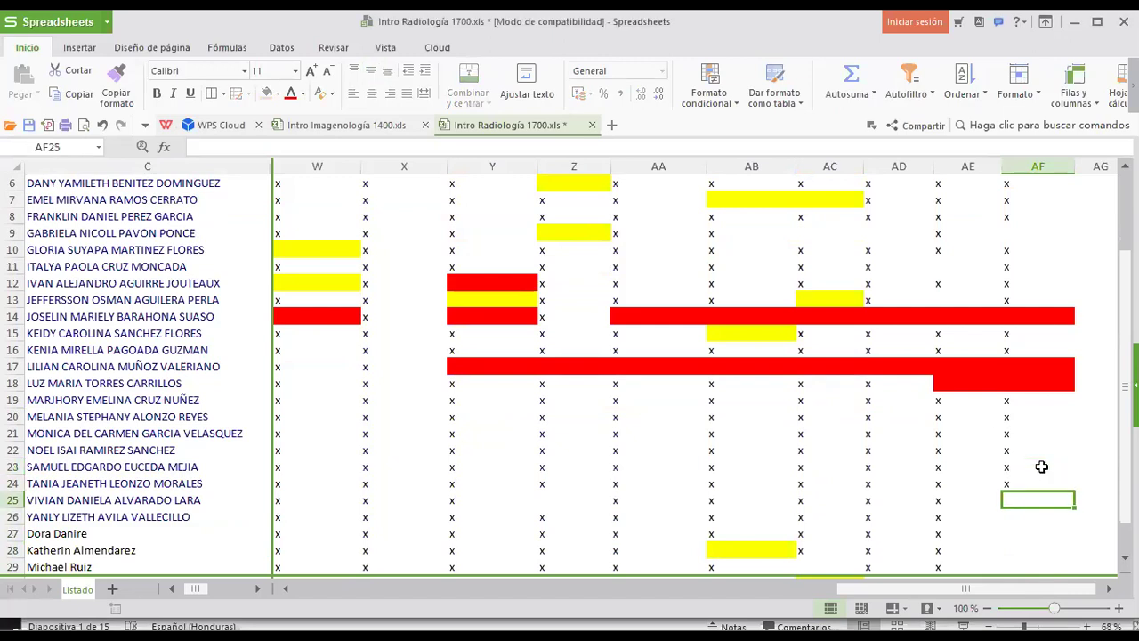
key(Up)
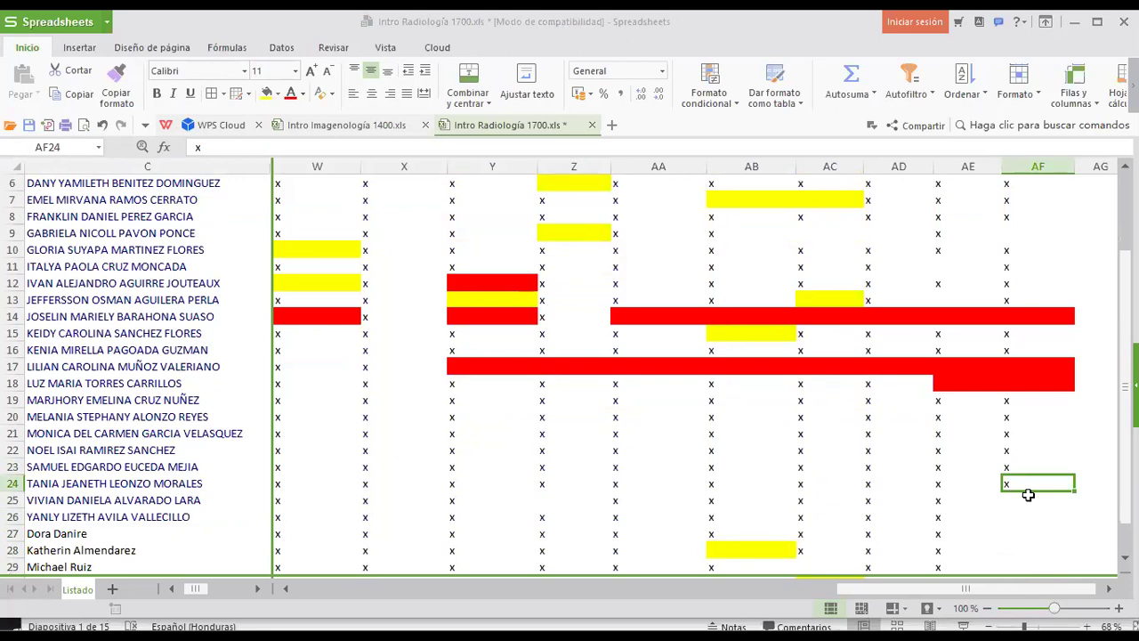
key(Delete)
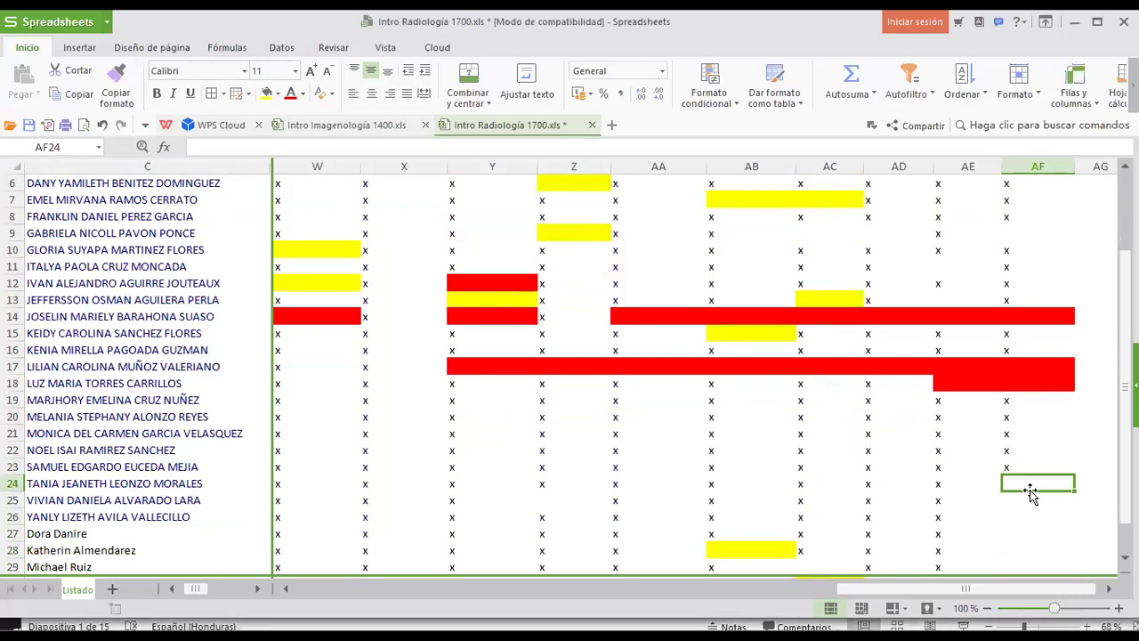
Step: Leave AF24 blank and enter the attendance mark "x" in cells AF25 through AF27
key(Down)
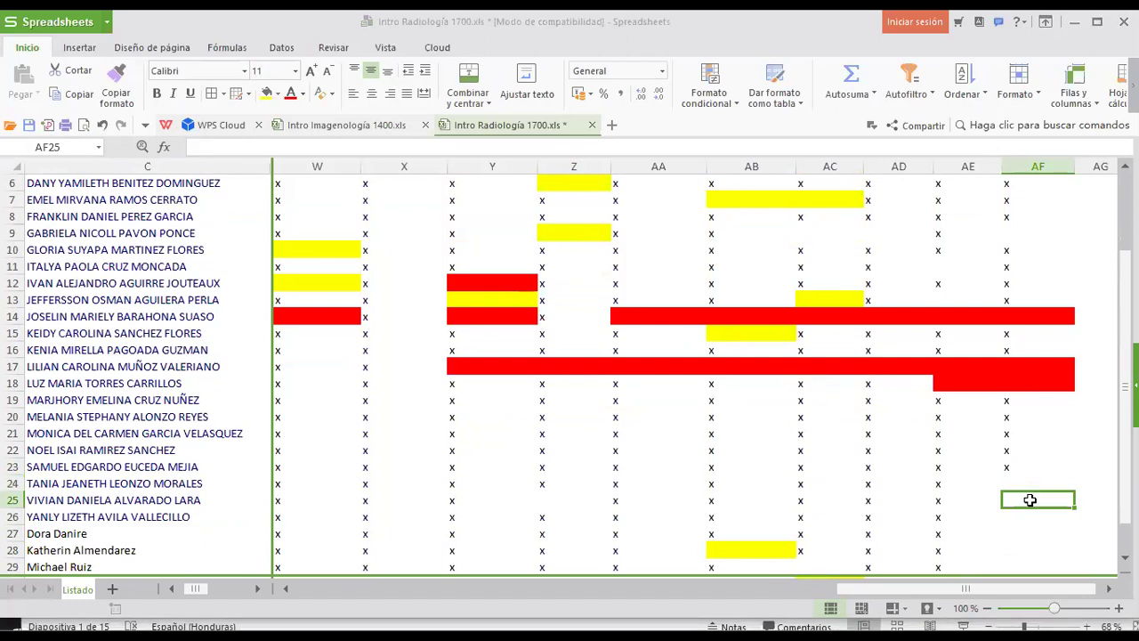
text(x)
key(Return)
text(x)
key(Return)
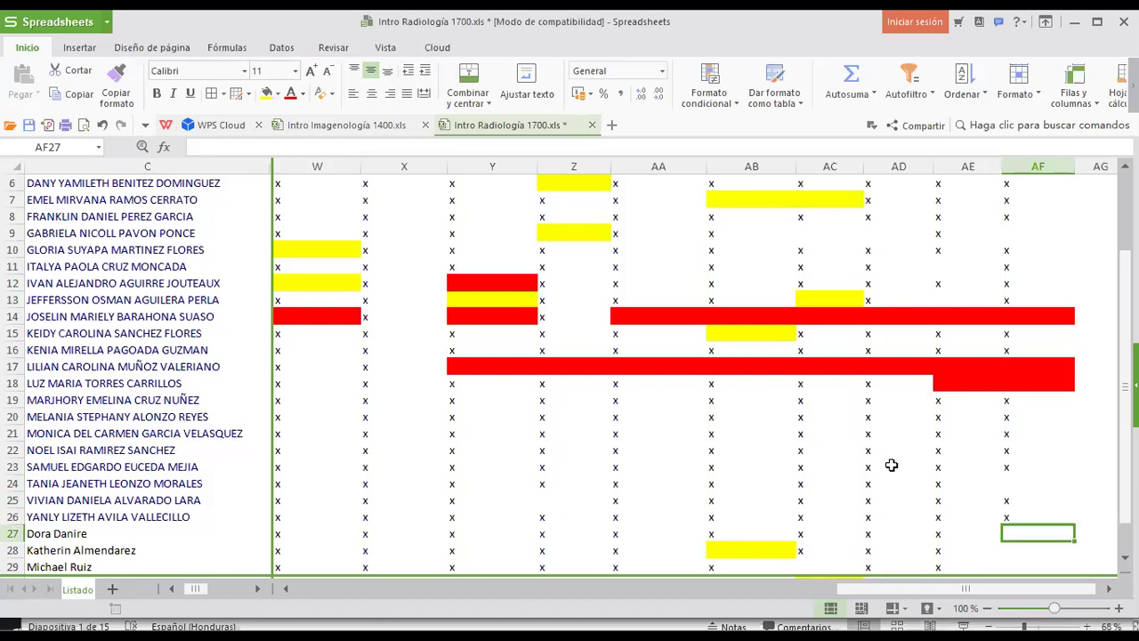
text(x)
key(Return)
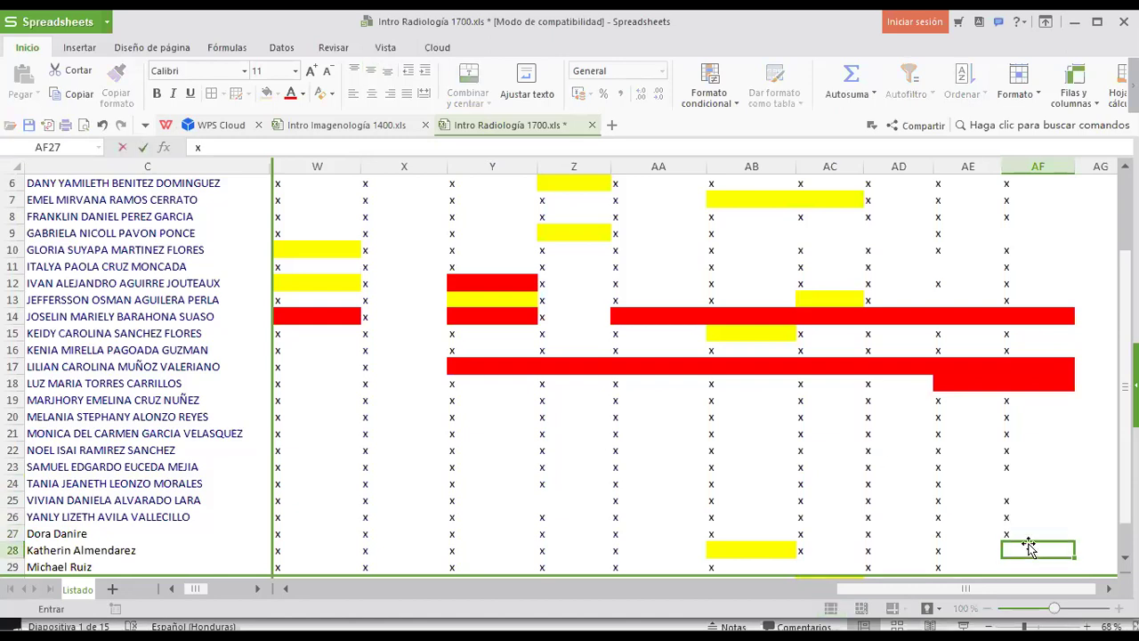
Step: Enter the attendance mark "x" in cells AF28 through AF30 to complete the end of the student list
text(x)
key(Return)
key(Return)
key(Up)
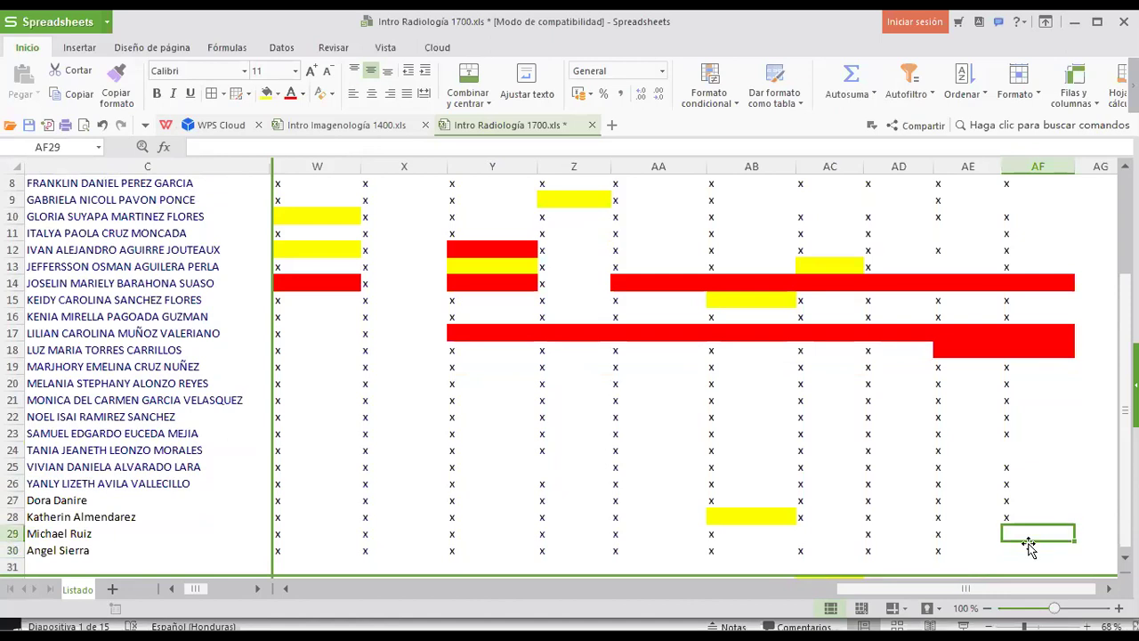
text(x)
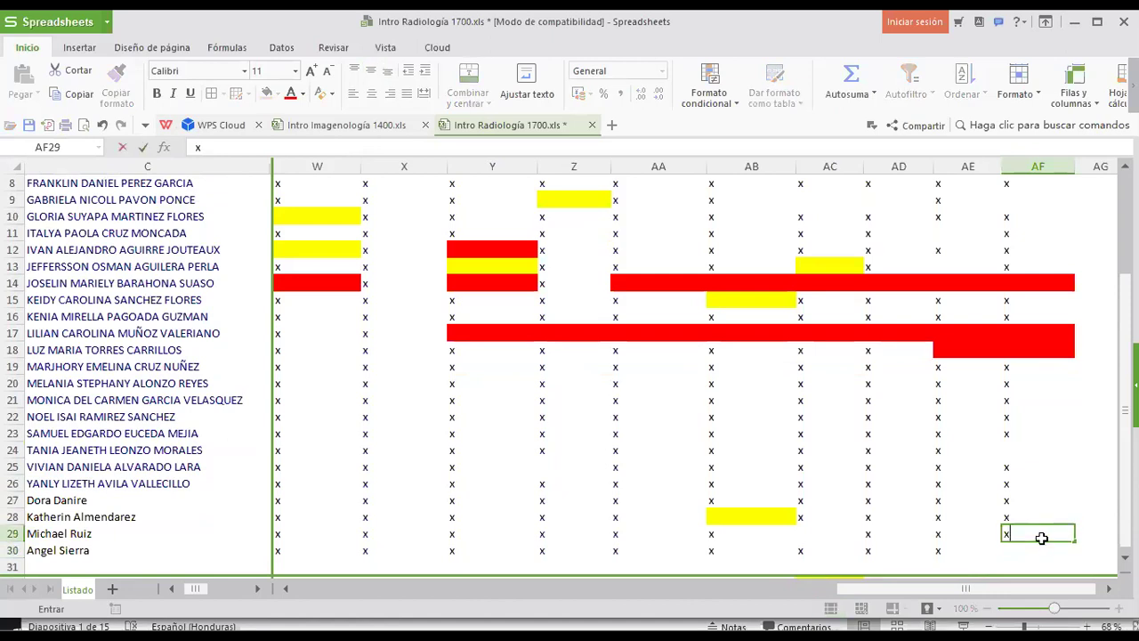
key(Return)
text(x)
key(Return)
Step: Review the "Miercoles 14 de Abril" column from the last student up to the first for cells without a mark
key(Up)
key(Up)
key(Up)
key(Up)
key(Up)
key(Up)
key(Up)
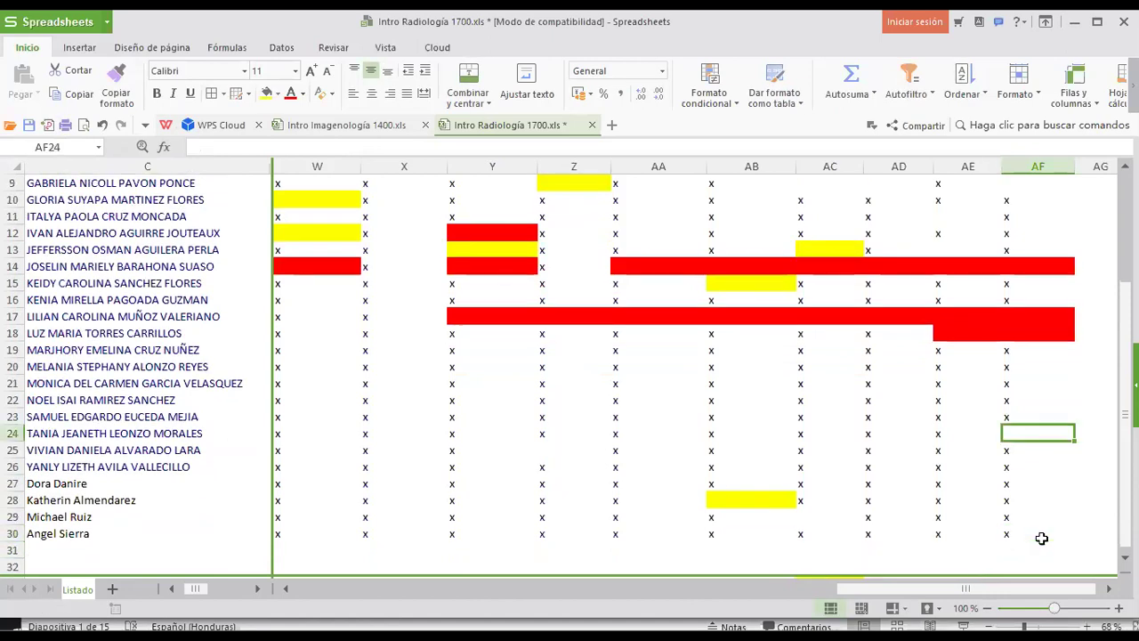
key(Up)
key(Up)
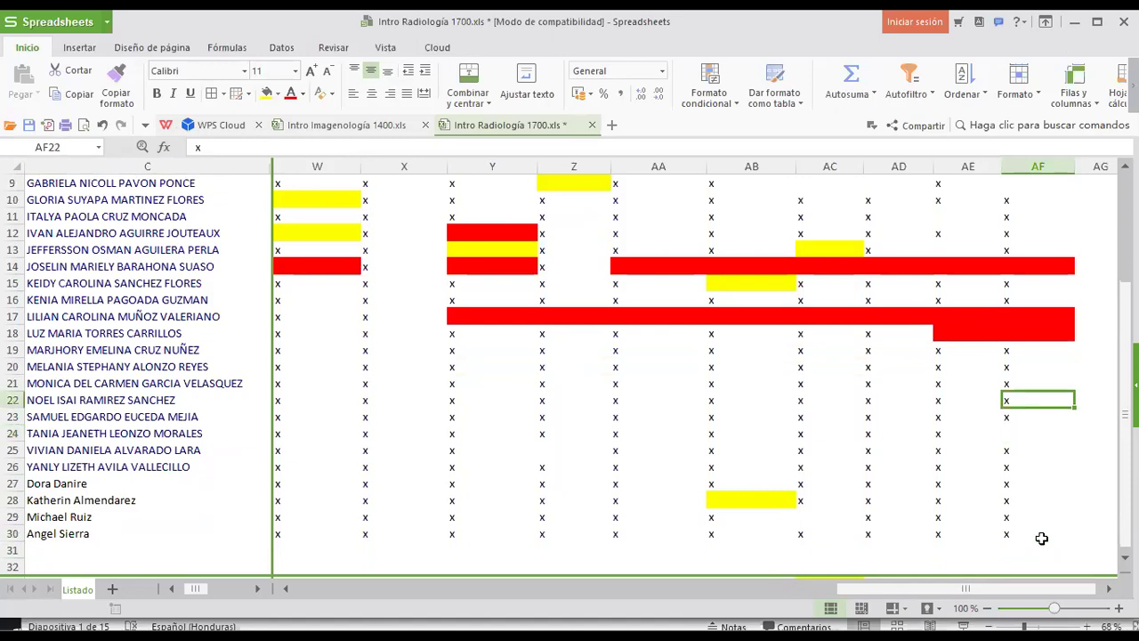
key(Up)
key(Up)
key(Up)
key(Up)
key(Up)
key(Up)
key(Up)
key(Up)
key(Up)
key(Up)
key(Up)
key(Up)
key(Up)
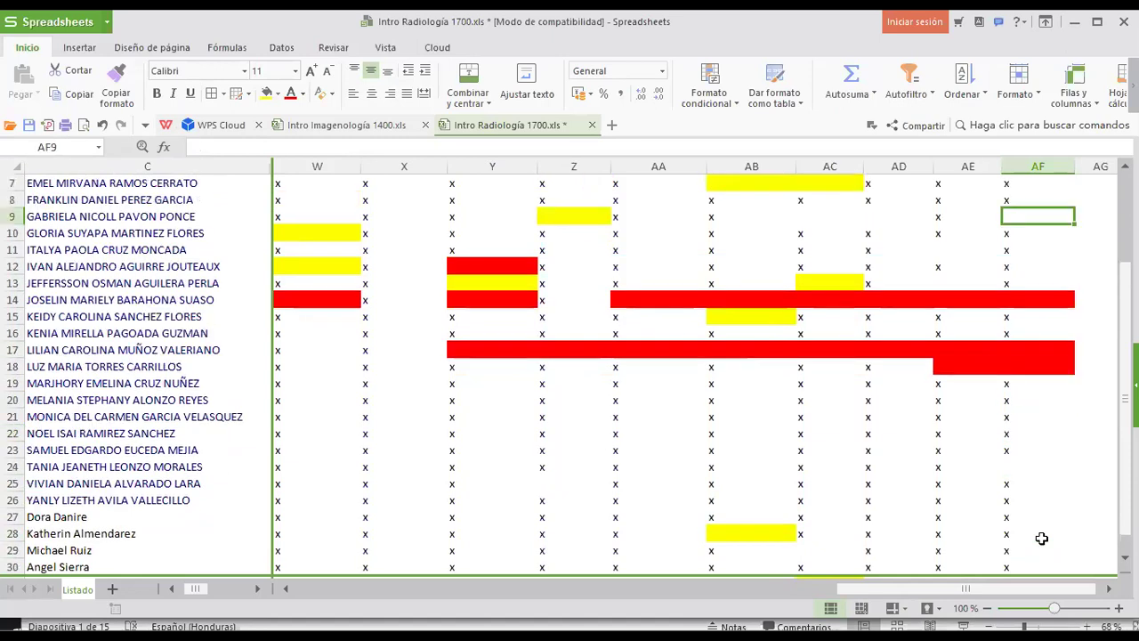
key(Up)
key(Up)
key(Up)
key(Up)
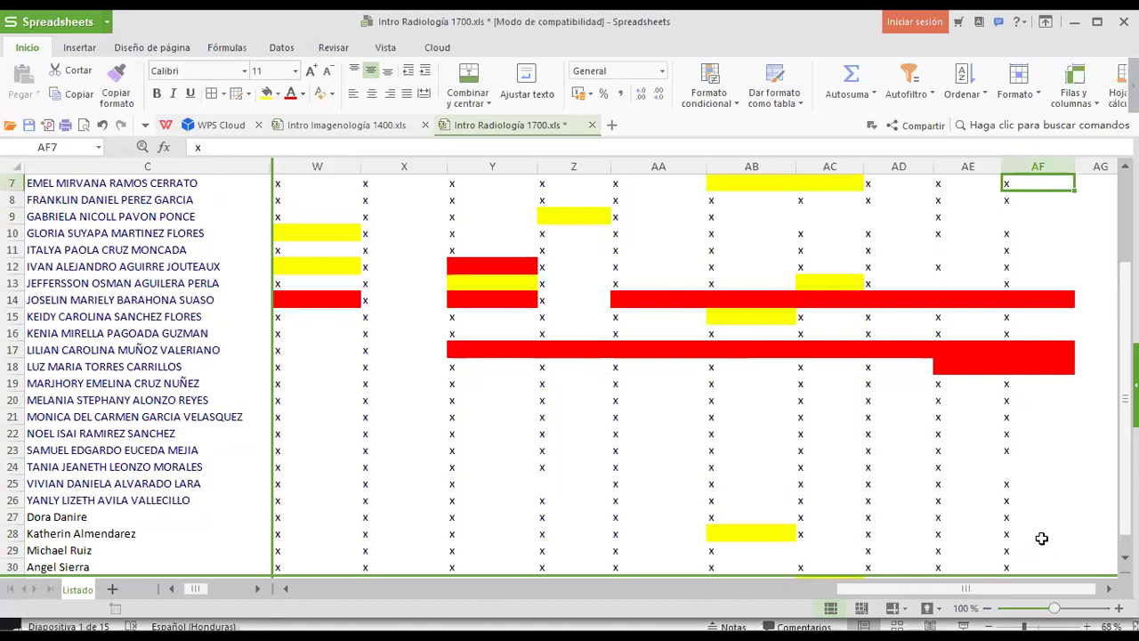
key(Up)
key(Up)
key(Up)
key(Up)
key(Down)
key(Down)
key(Down)
key(Down)
key(Down)
key(Down)
key(Down)
key(Down)
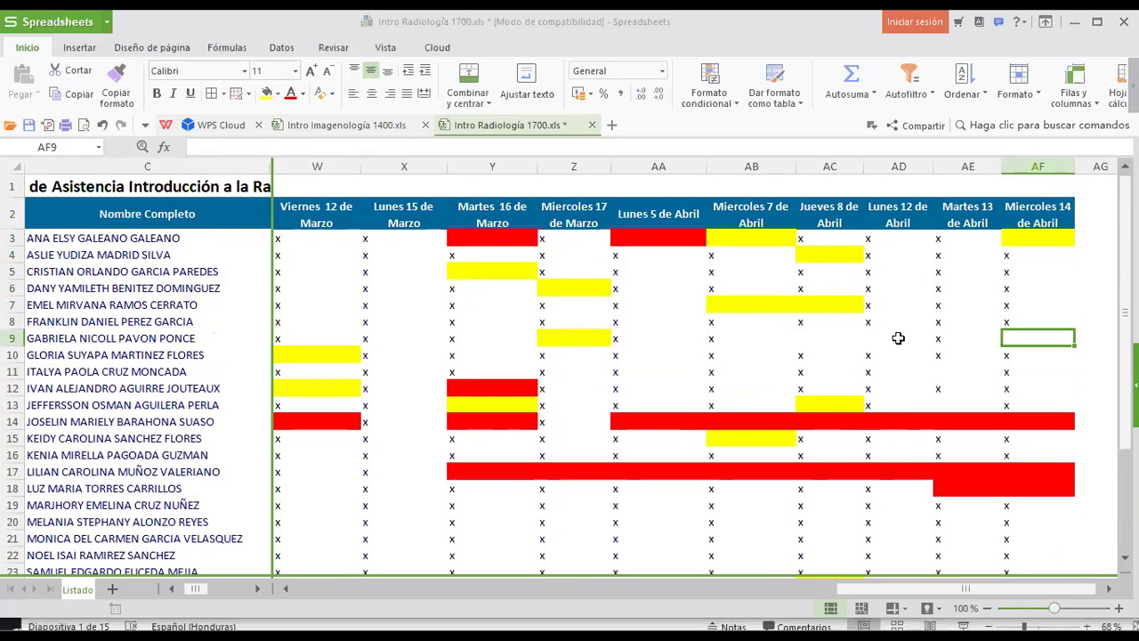
Step: Examine the row 9 student's attendance cells between "Jueves 8 de Abril" and "Miercoles 14 de Abril"
key(Left)
key(Left)
key(Left)
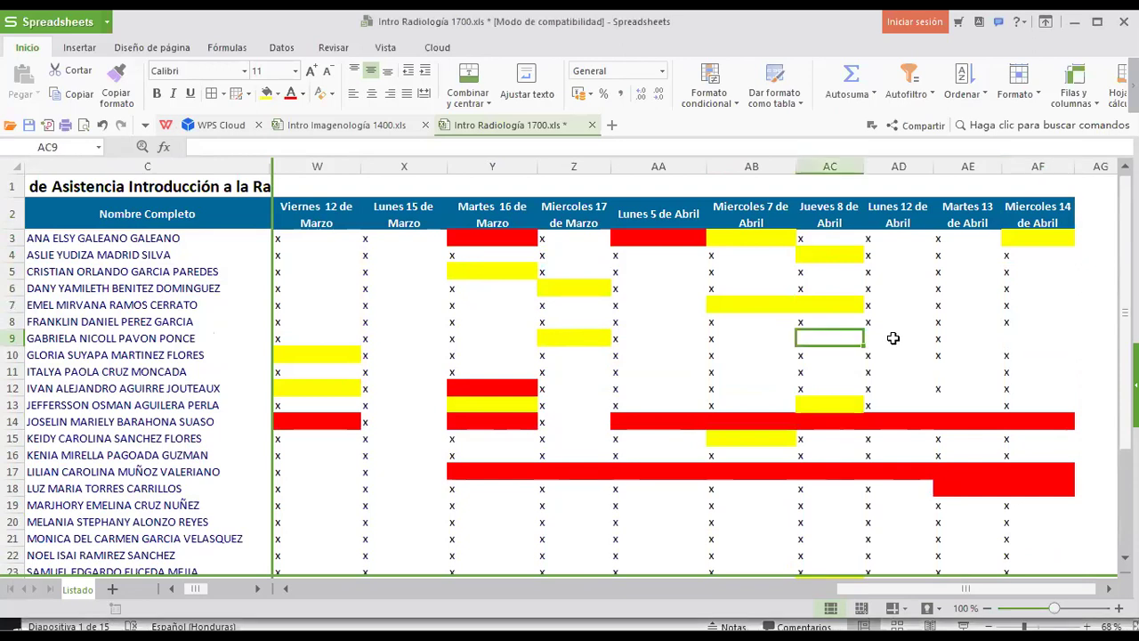
key(Right)
key(Right)
key(Right)
key(Right)
key(Left)
key(Left)
key(Left)
key(Left)
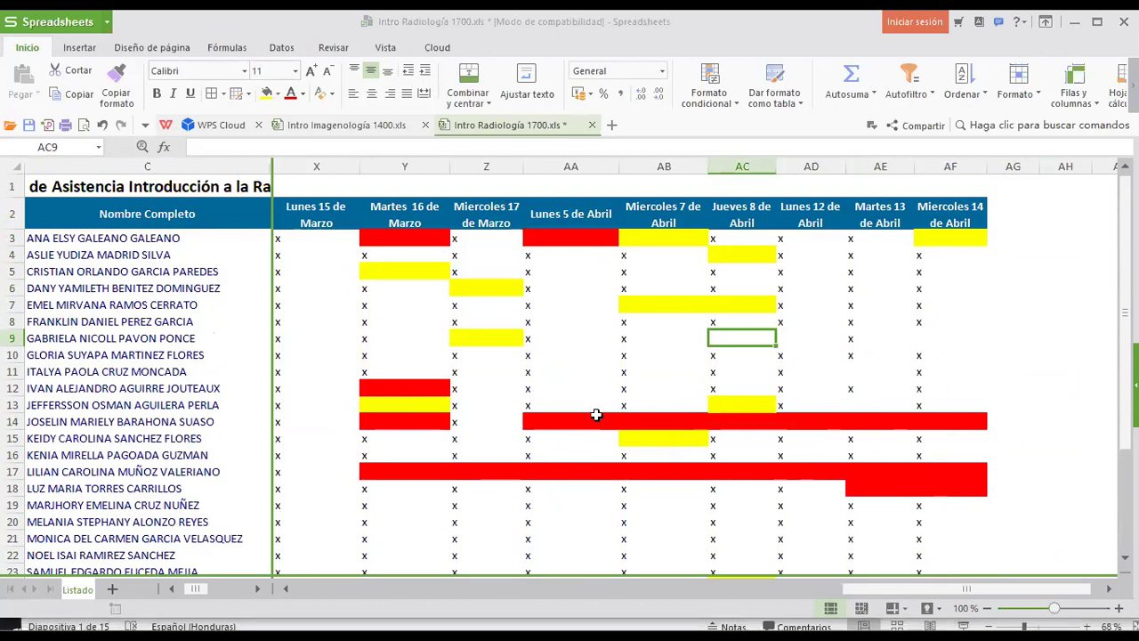
Step: Save the attendance workbook Intro Radiología 1700.xls
click(29, 125)
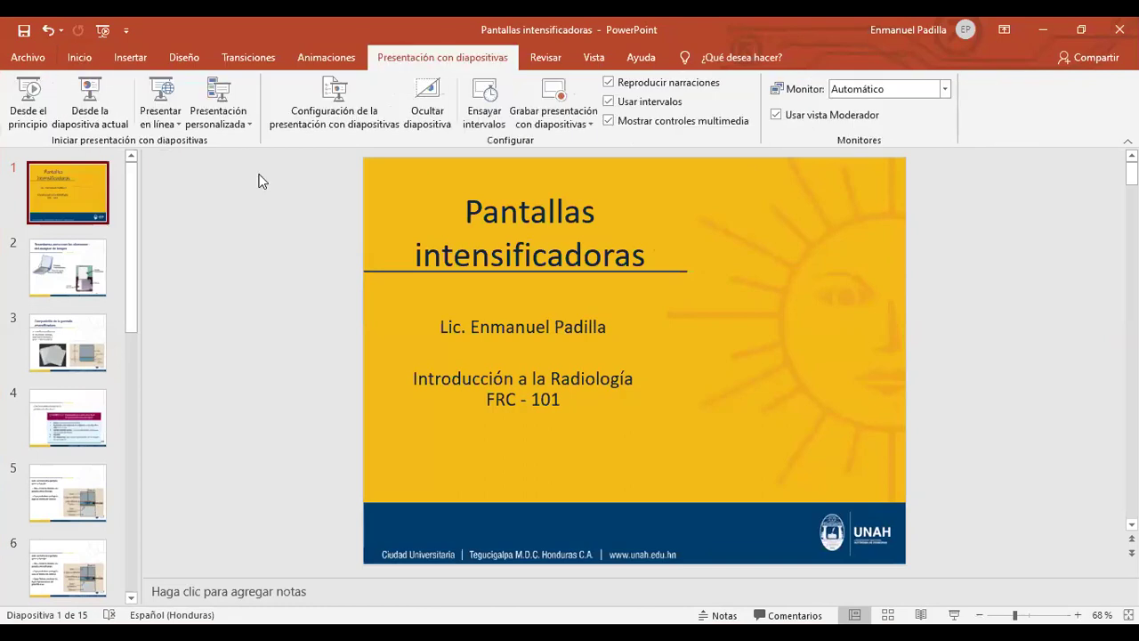
Step: Switch to the "Pantallas intensificadoras" presentation in PowerPoint and start the slide show from the current slide
click(90, 102)
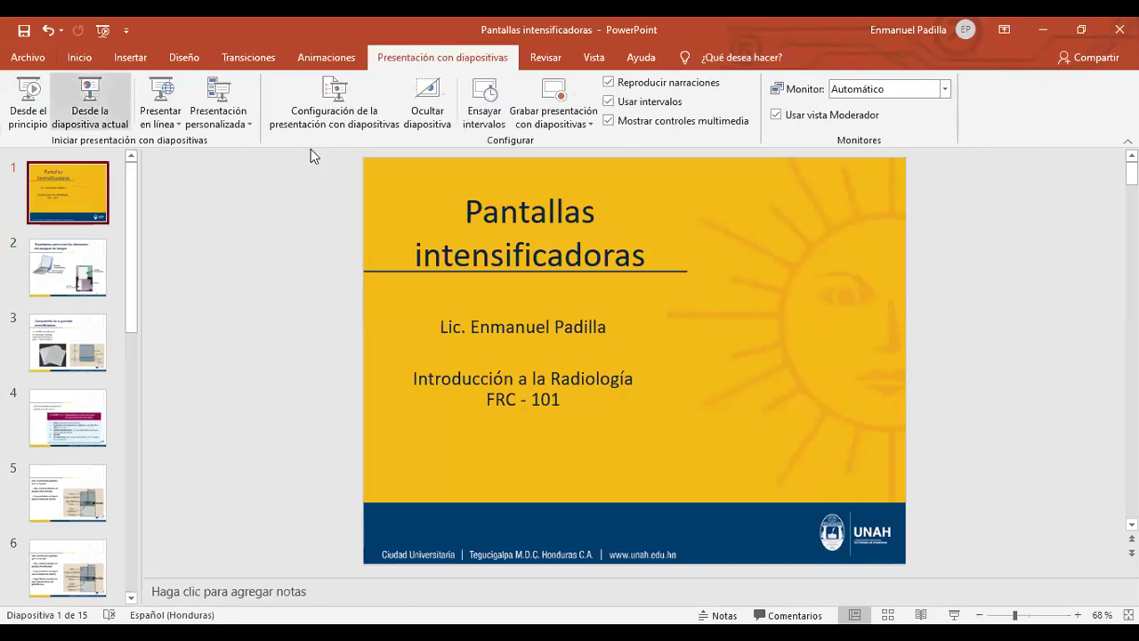